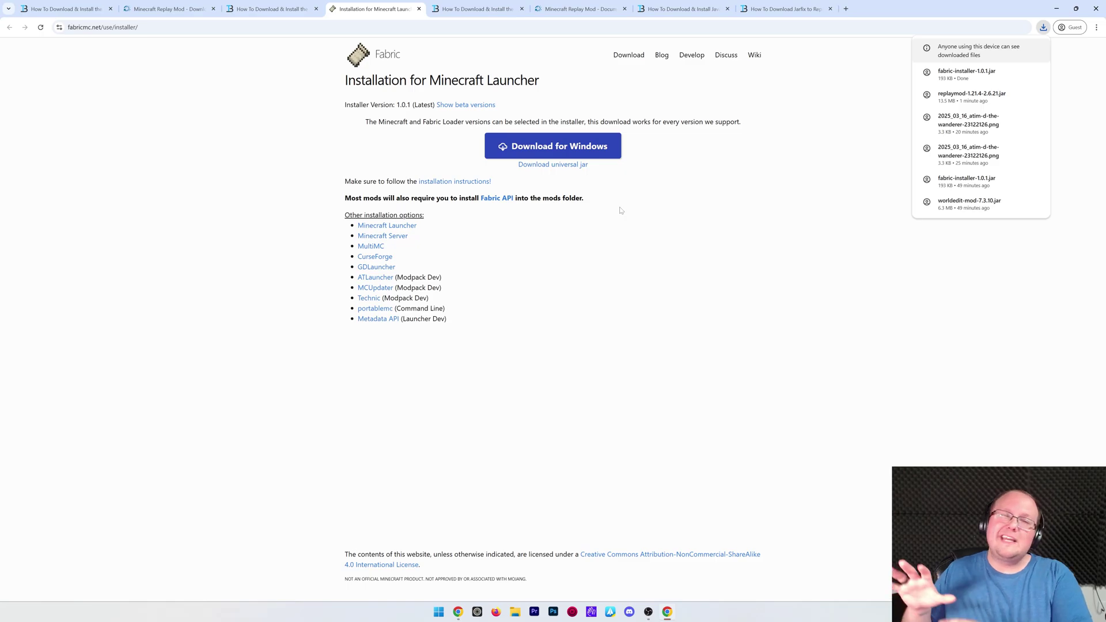
# - Open the Fabric API download page from its install article and filter its files to game version 1.21.4
pyautogui.click(490, 16)
pyautogui.scroll(-3, 513, 303)
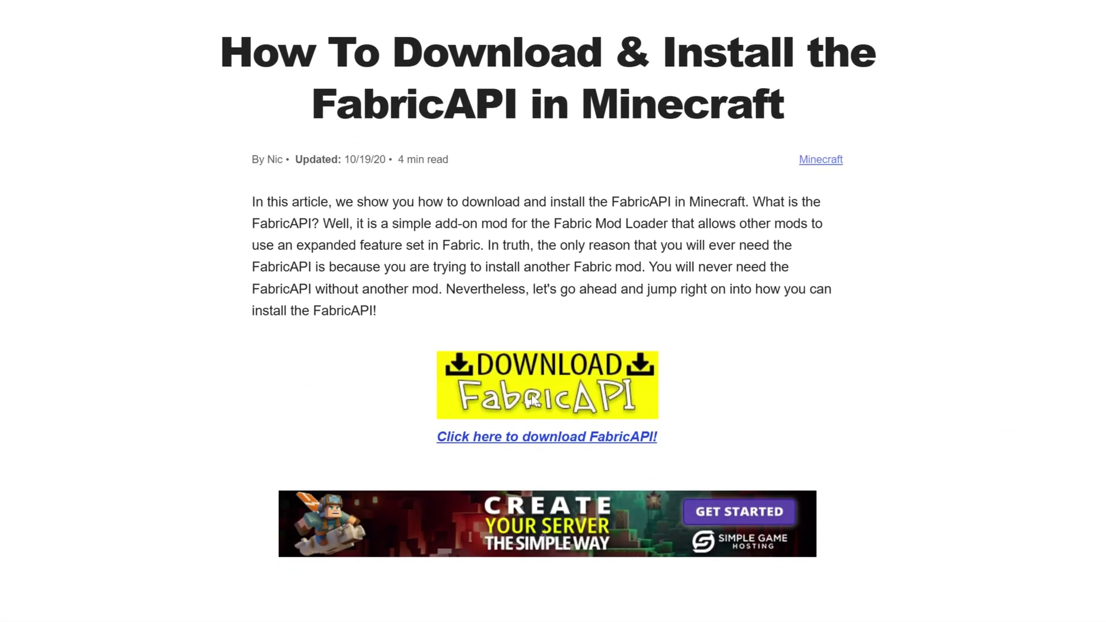
pyautogui.click(531, 401)
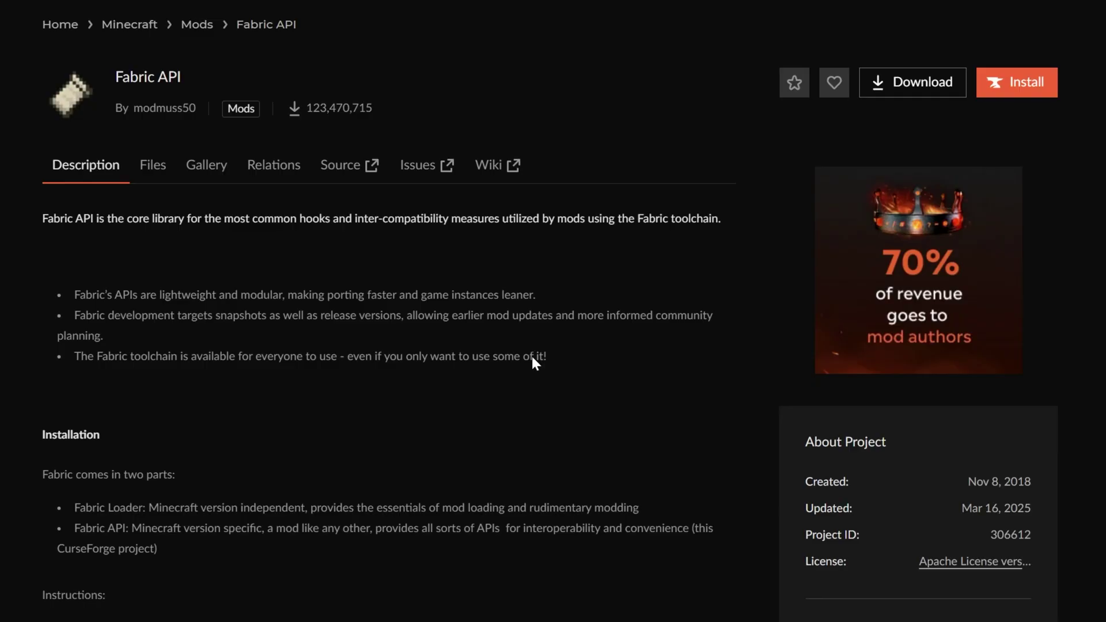
pyautogui.click(164, 170)
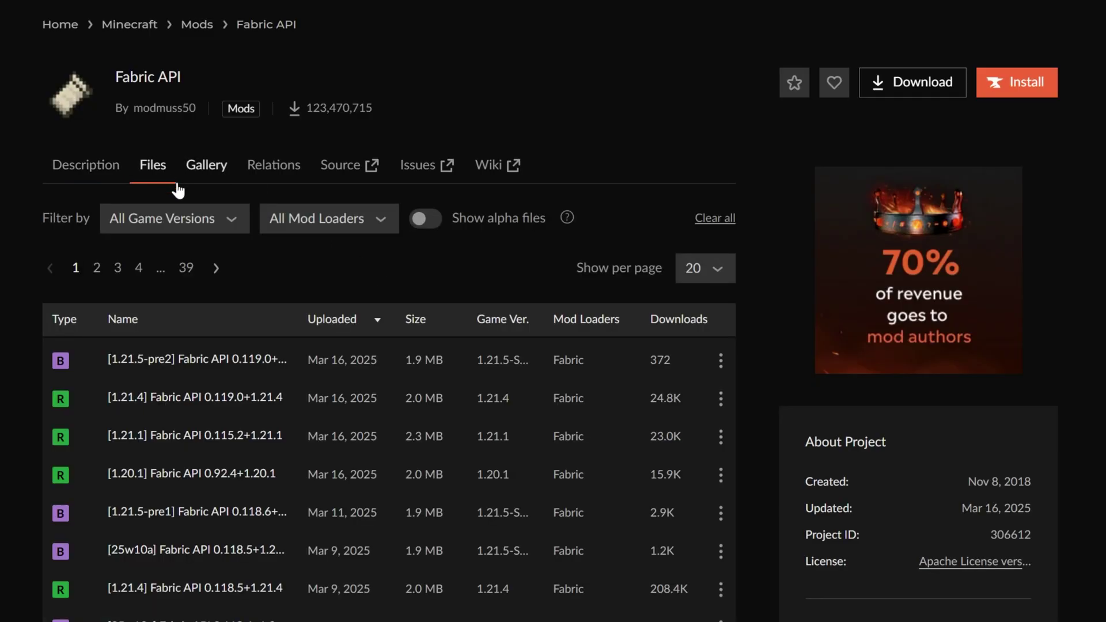
pyautogui.click(185, 216)
pyautogui.click(185, 295)
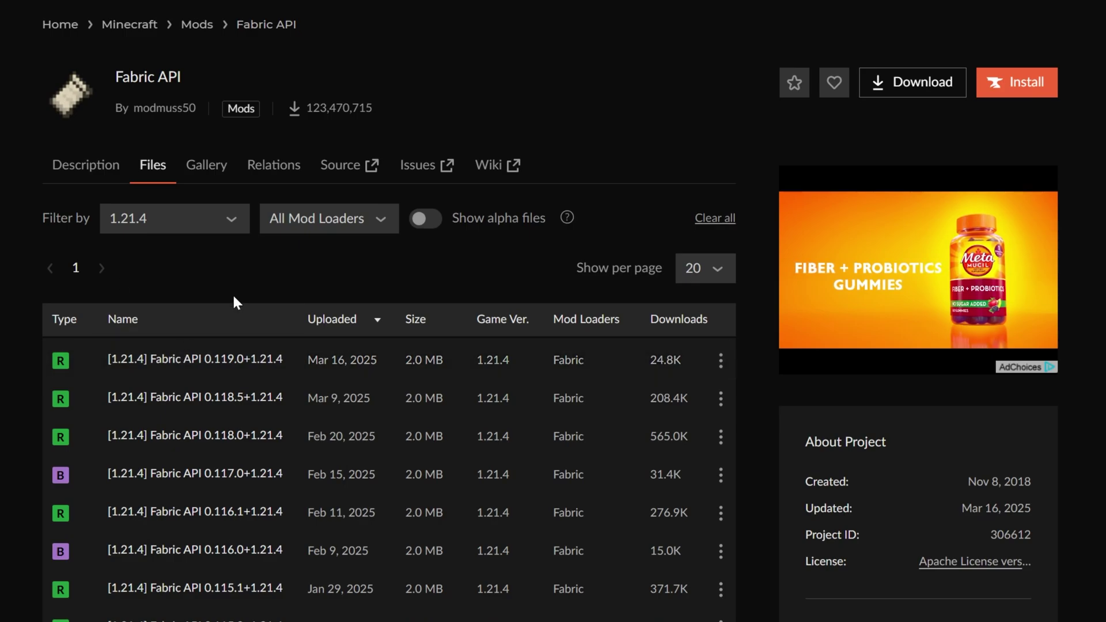
# - Download Fabric API 0.119.0+1.21.4 and save fabric-api-0.119.0+1.21.4.jar in the Downloads folder
pyautogui.click(736, 370)
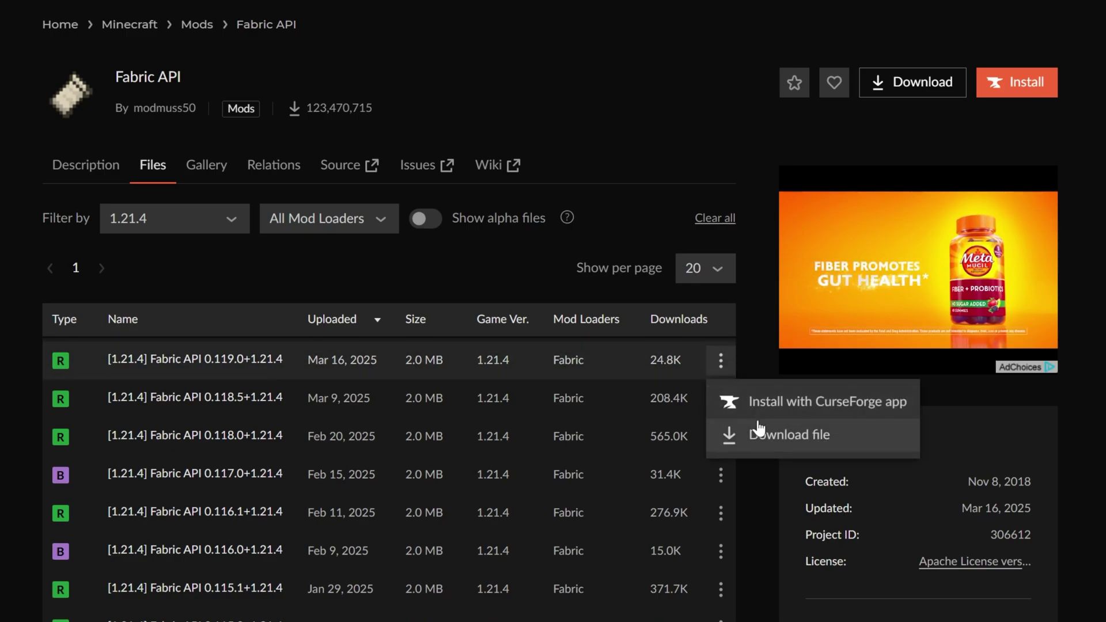
pyautogui.click(729, 435)
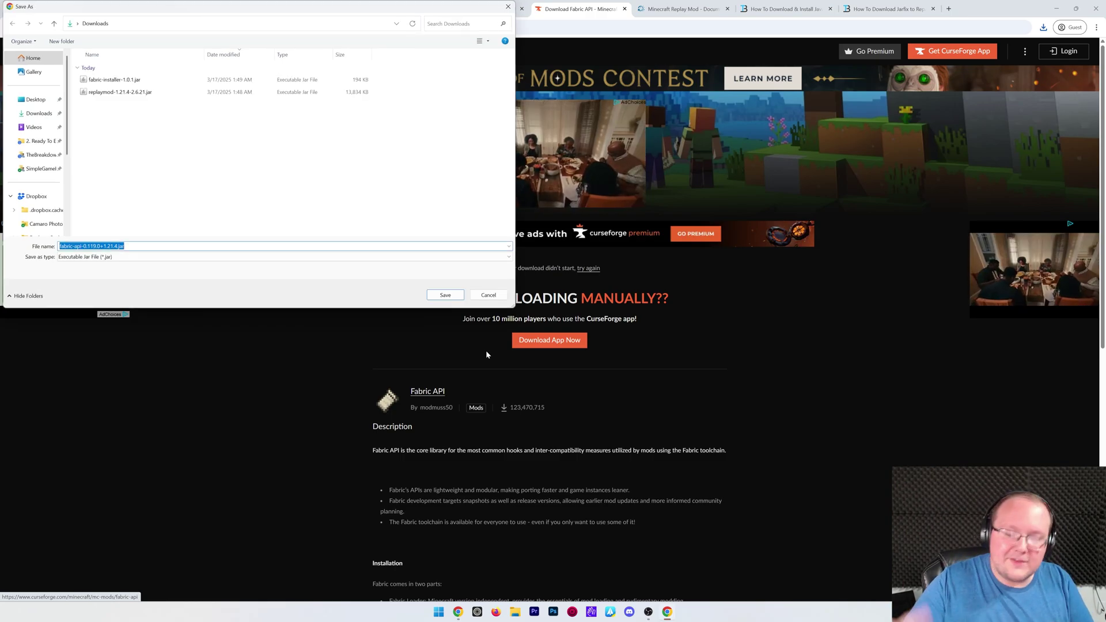
pyautogui.click(442, 296)
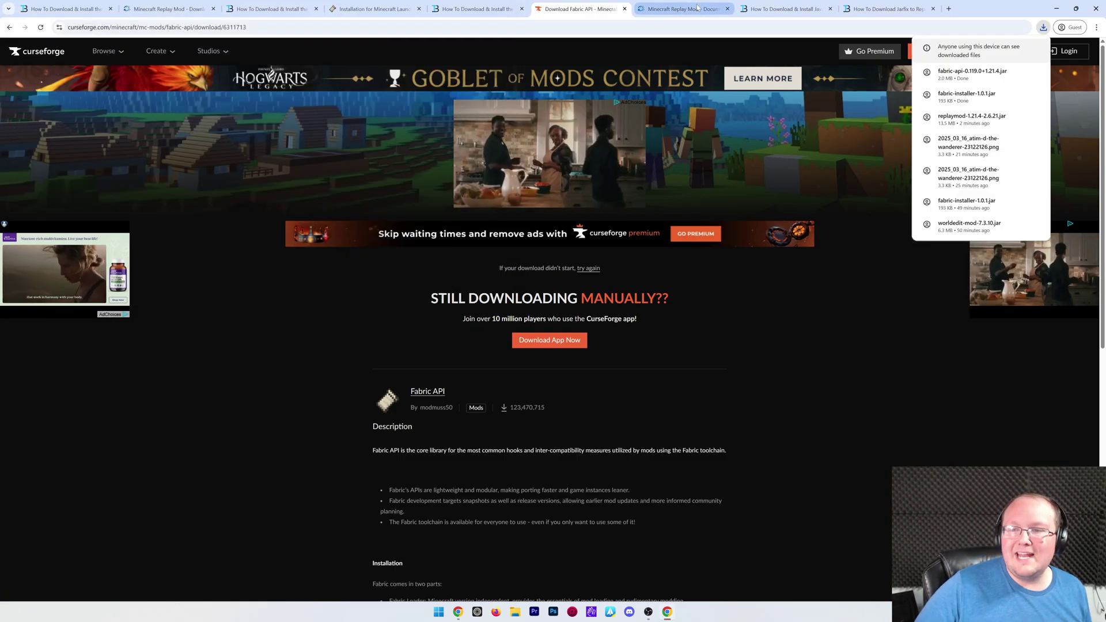
pyautogui.click(683, 9)
pyautogui.click(786, 9)
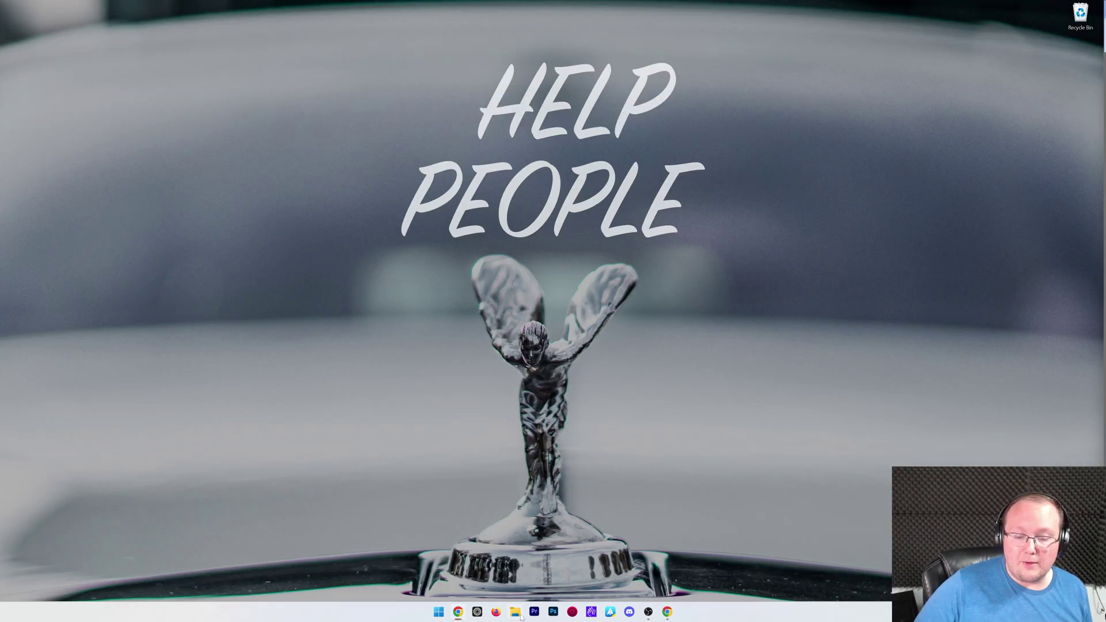
# - Move the Fabric API, Fabric installer and Replay Mod jar files from the Downloads folder to the desktop, and close the folder window
pyautogui.click(516, 612)
pyautogui.click(333, 278)
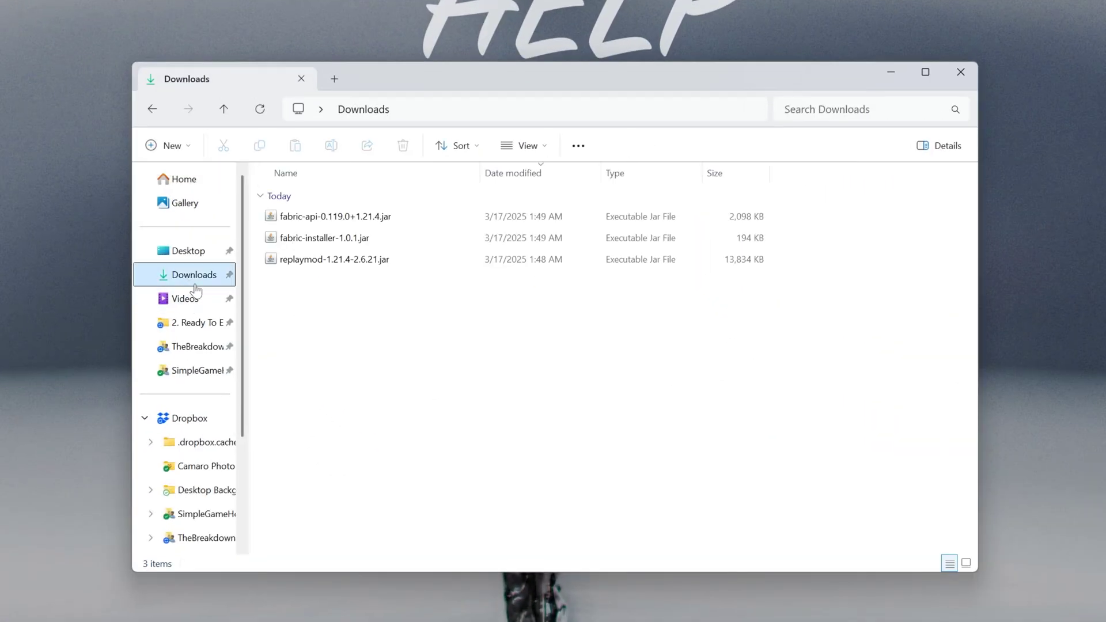
pyautogui.moveTo(451, 282); pyautogui.dragTo(451, 247)
pyautogui.moveTo(377, 224); pyautogui.dragTo(376, 215)
pyautogui.moveTo(369, 217); pyautogui.dragTo(199, 0)
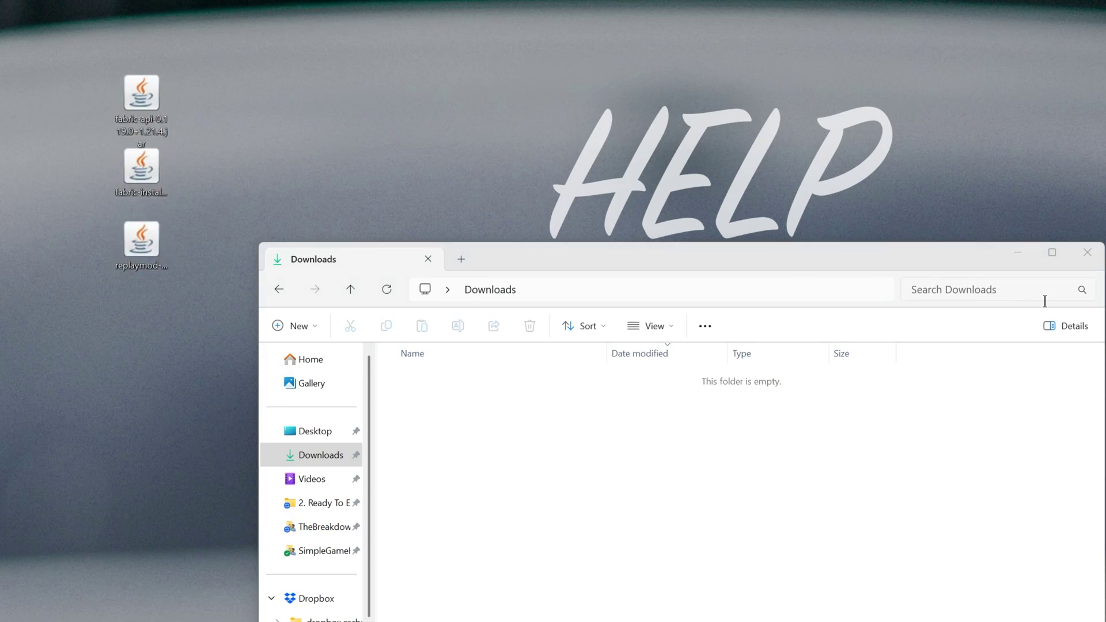
pyautogui.click(1088, 253)
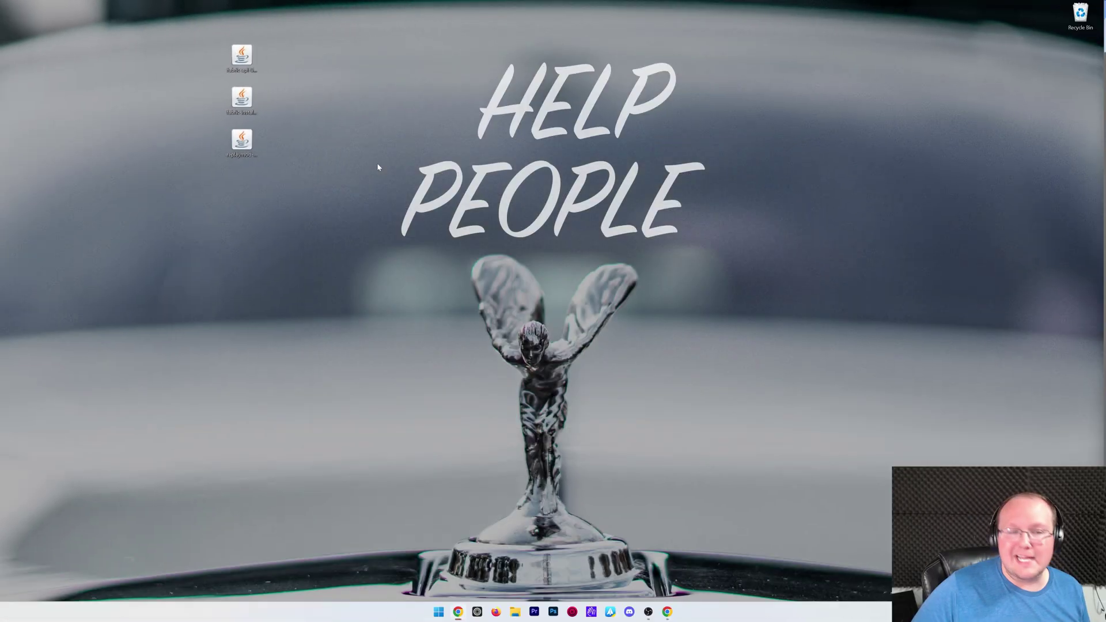
# - Arrange the desktop jar files so the Fabric installer sits above the Fabric API and Replay Mod files
pyautogui.moveTo(375, 49); pyautogui.dragTo(374, 50)
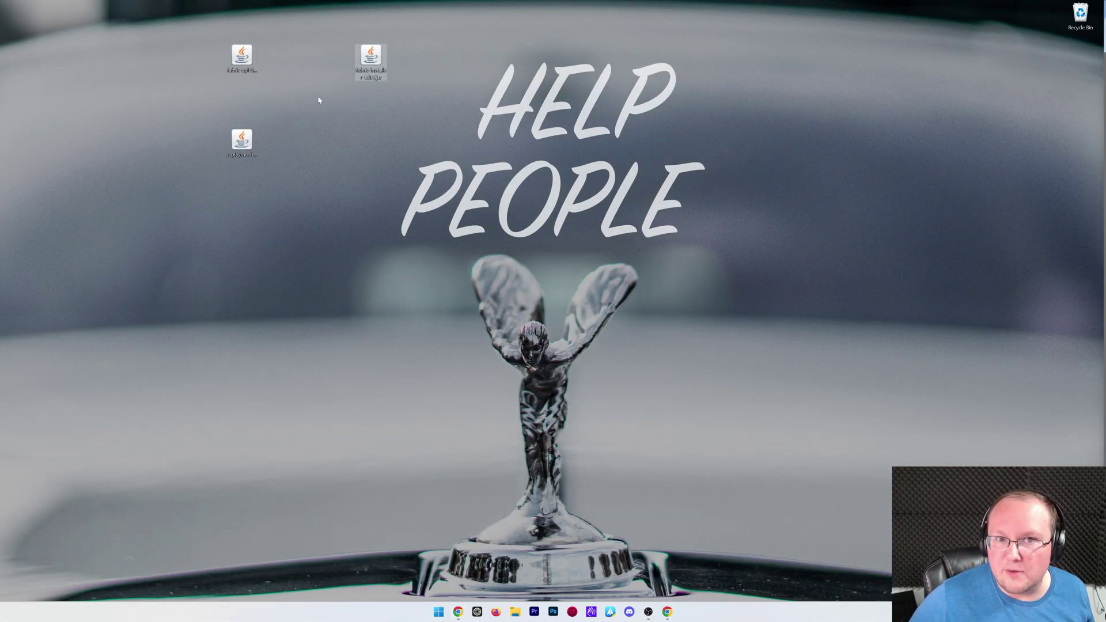
pyautogui.moveTo(247, 63); pyautogui.dragTo(340, 109)
pyautogui.moveTo(242, 151); pyautogui.dragTo(375, 113)
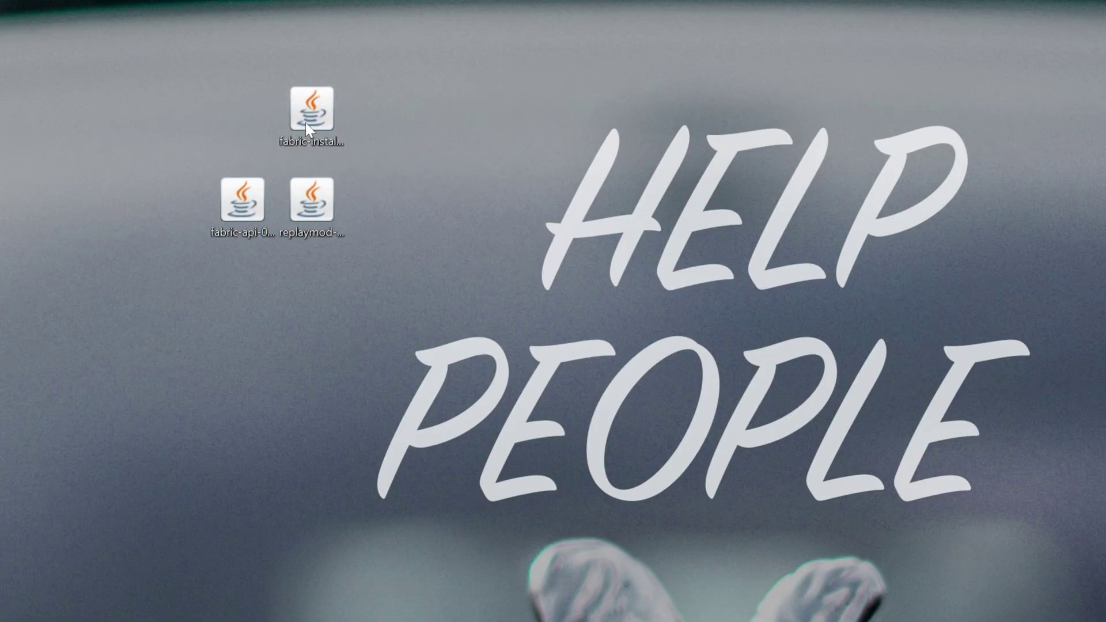
pyautogui.rightClick(321, 111)
pyautogui.moveTo(396, 219)
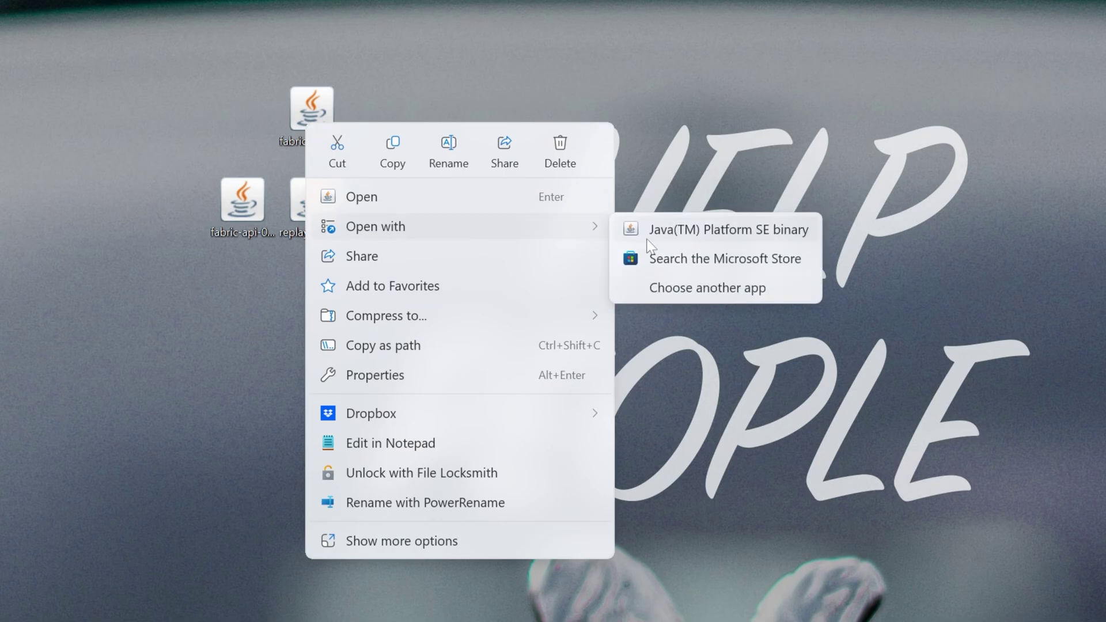
pyautogui.click(646, 237)
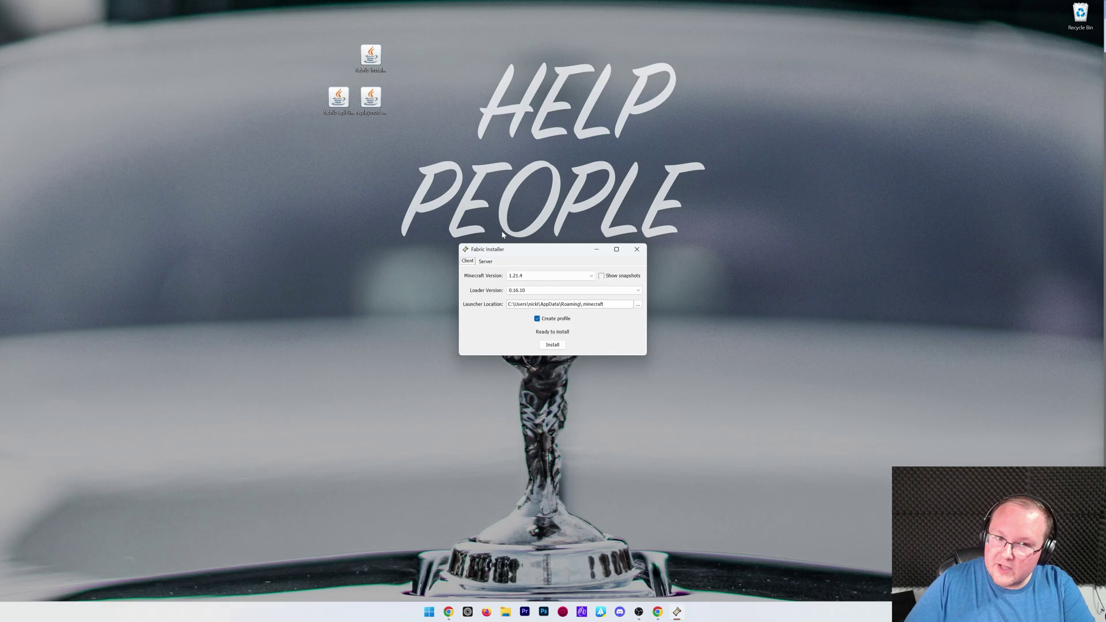
pyautogui.rightClick(372, 57)
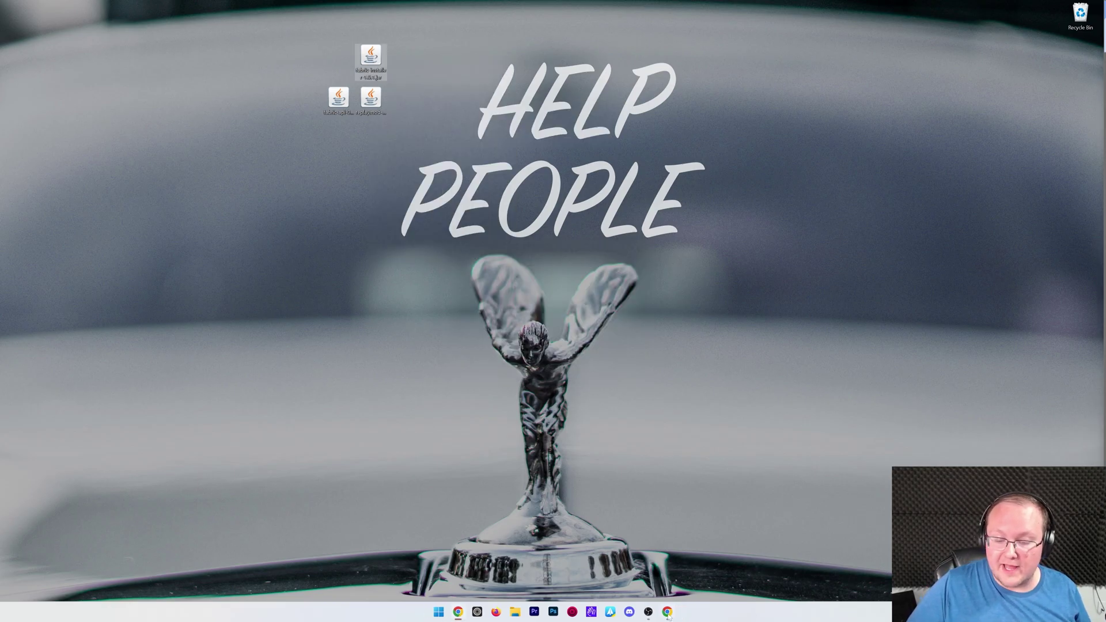
pyautogui.click(667, 613)
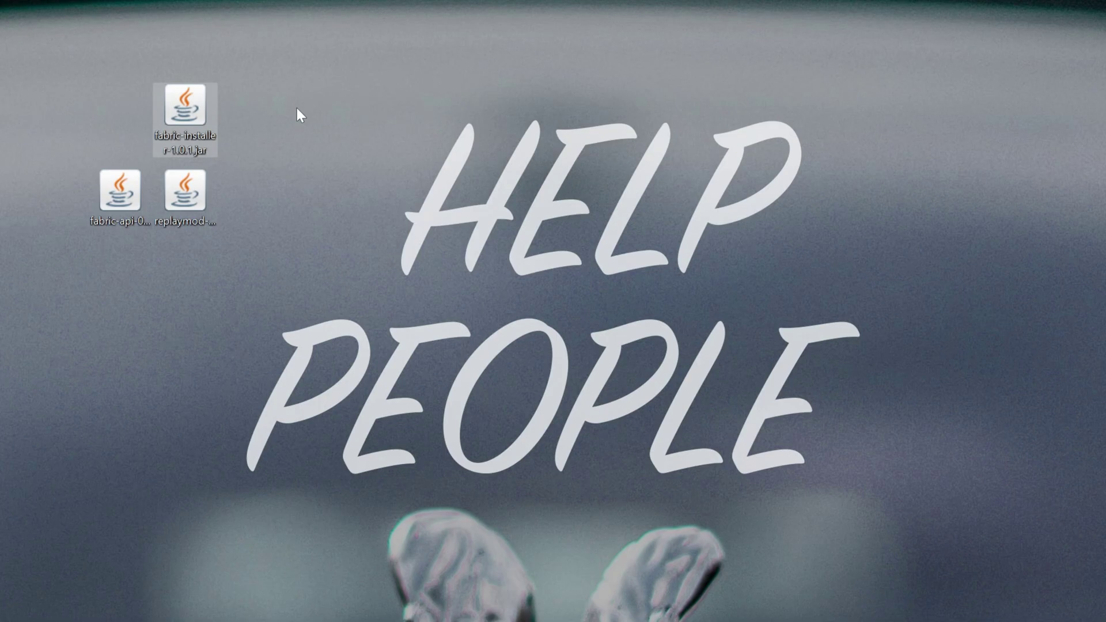
# - Open the fabric-installer-1.0.1.jar file on the desktop with Java(TM) Platform SE binary
pyautogui.rightClick(185, 99)
pyautogui.moveTo(254, 195)
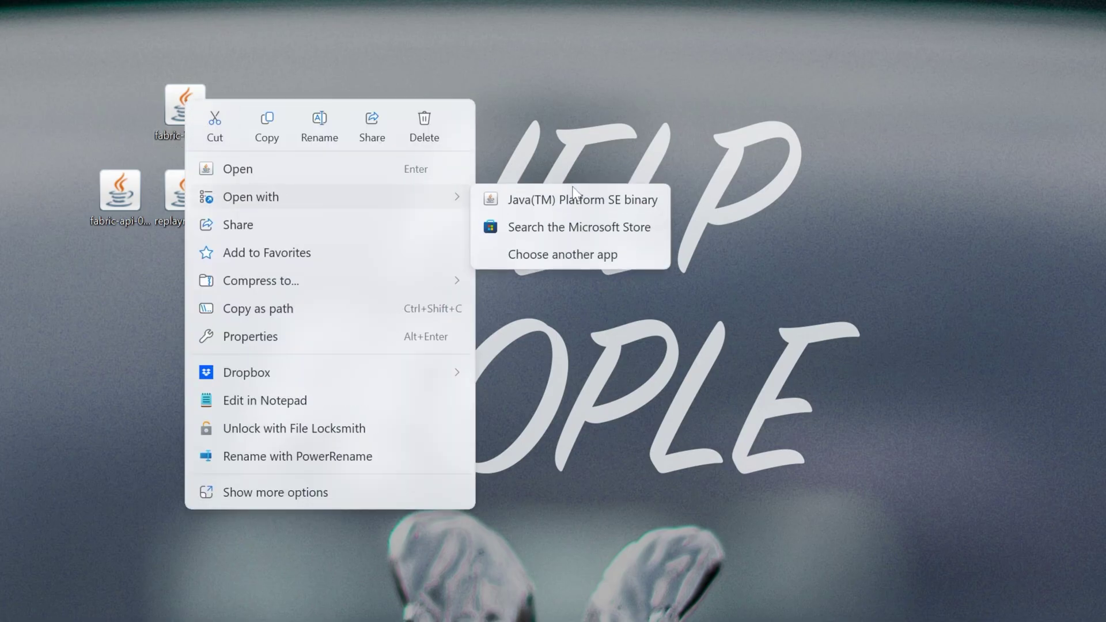
pyautogui.click(577, 198)
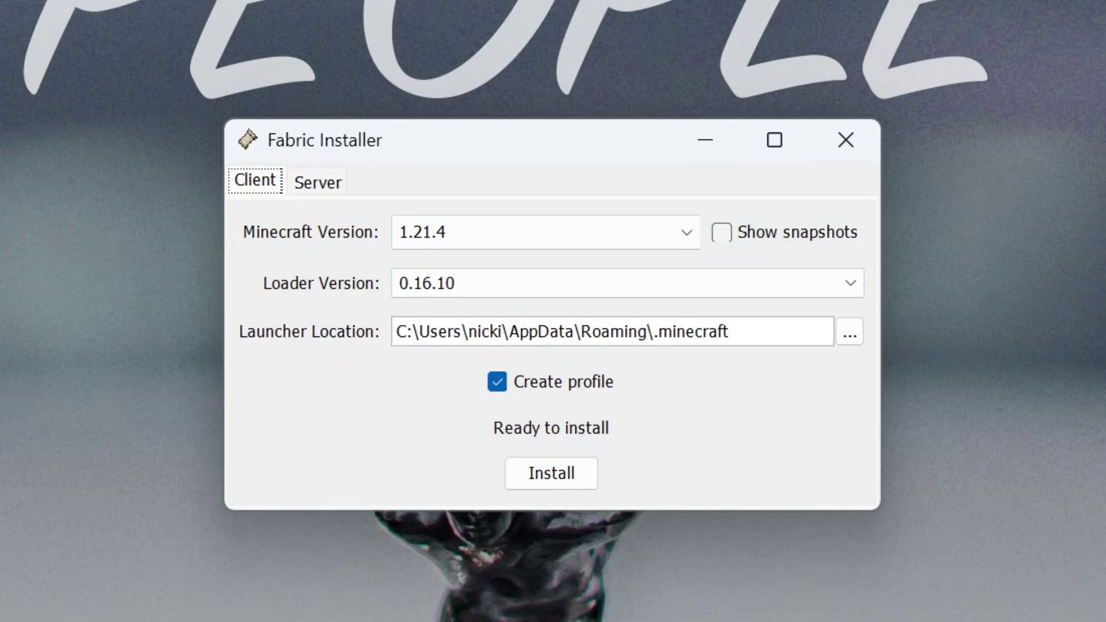
# - Install the Fabric client for Minecraft 1.21.4 with loader version 0.16.10 and Create profile enabled, and dismiss the completion dialog
pyautogui.click(455, 225)
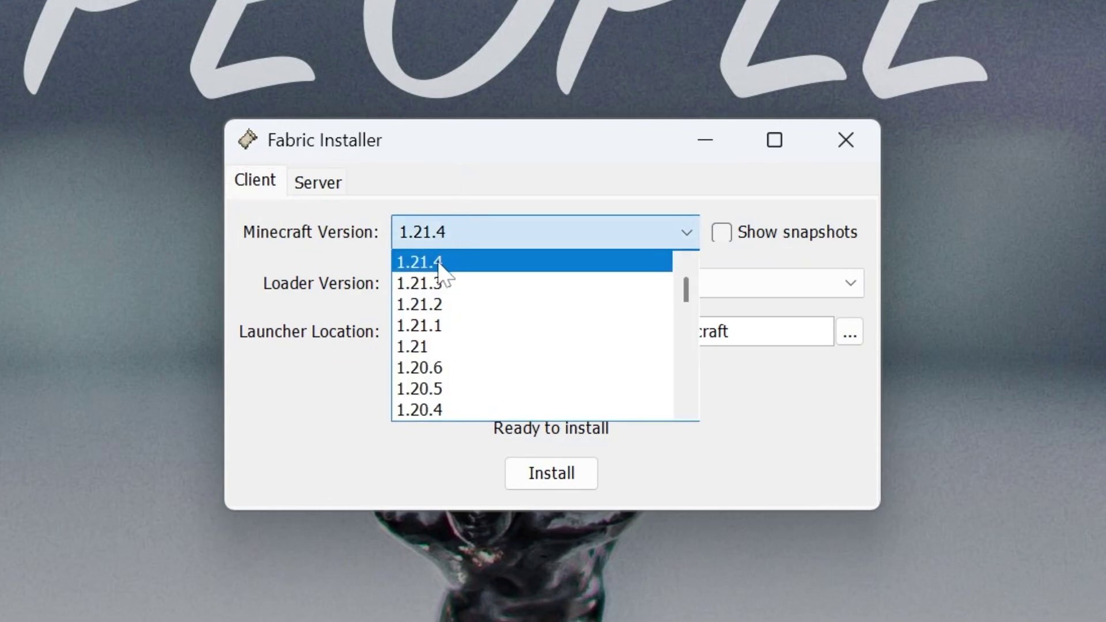
pyautogui.scroll(-5, 485, 311)
pyautogui.scroll(-1, 530, 335)
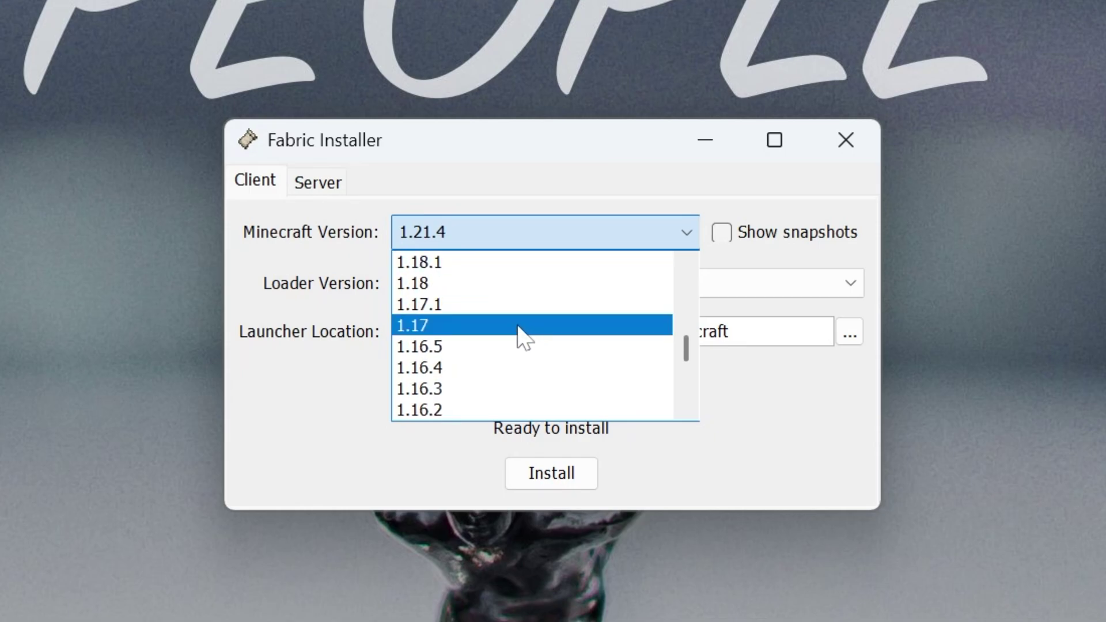
pyautogui.scroll(6, 524, 323)
pyautogui.click(536, 269)
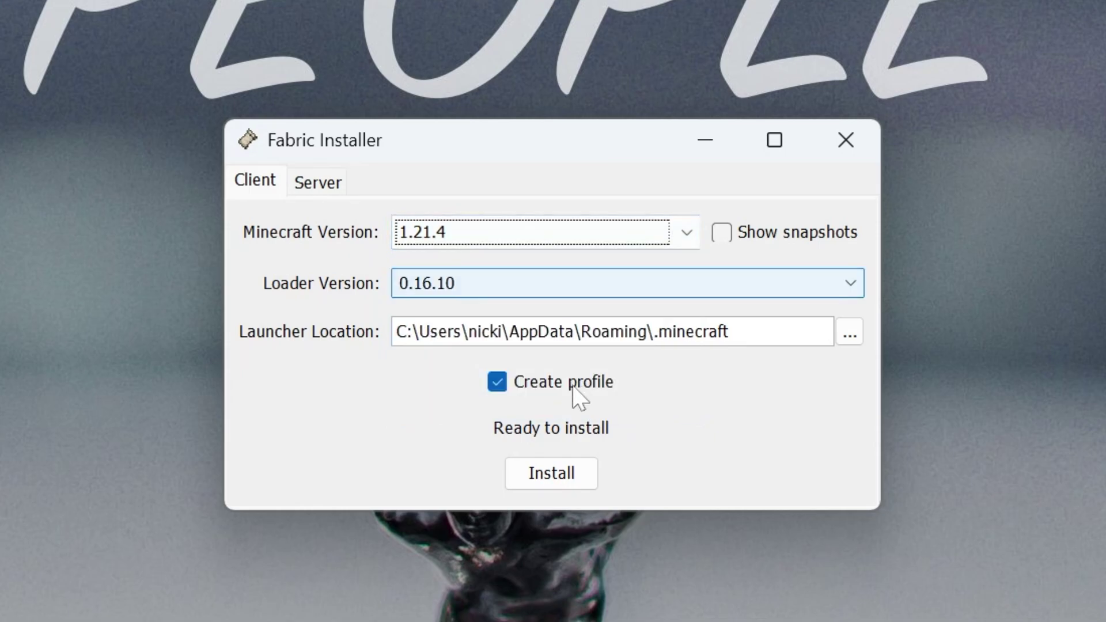
pyautogui.click(552, 473)
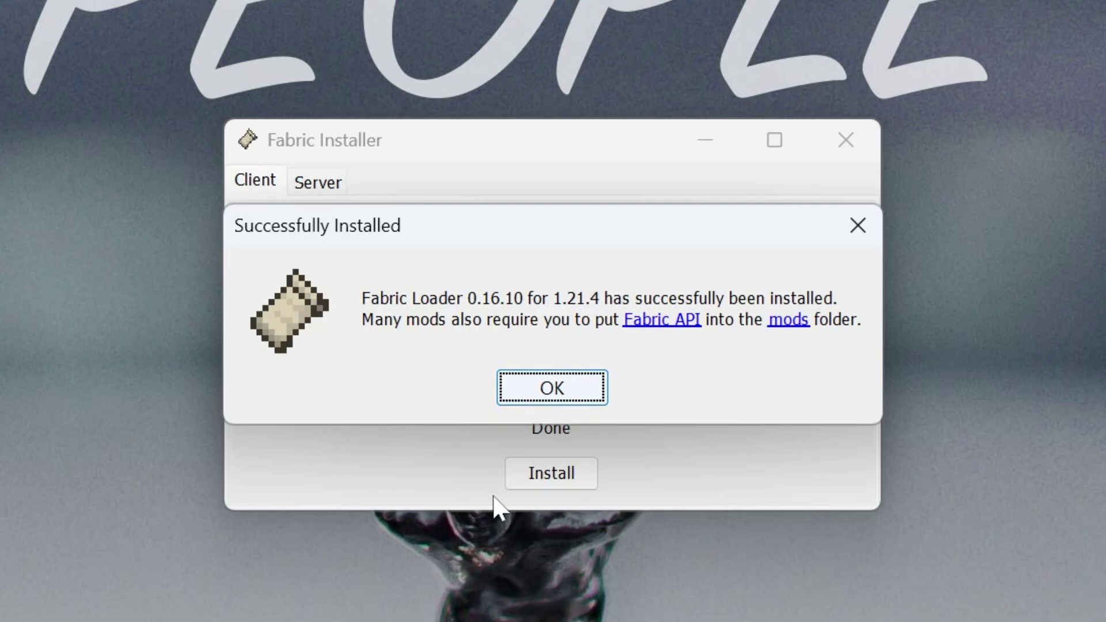
pyautogui.click(581, 389)
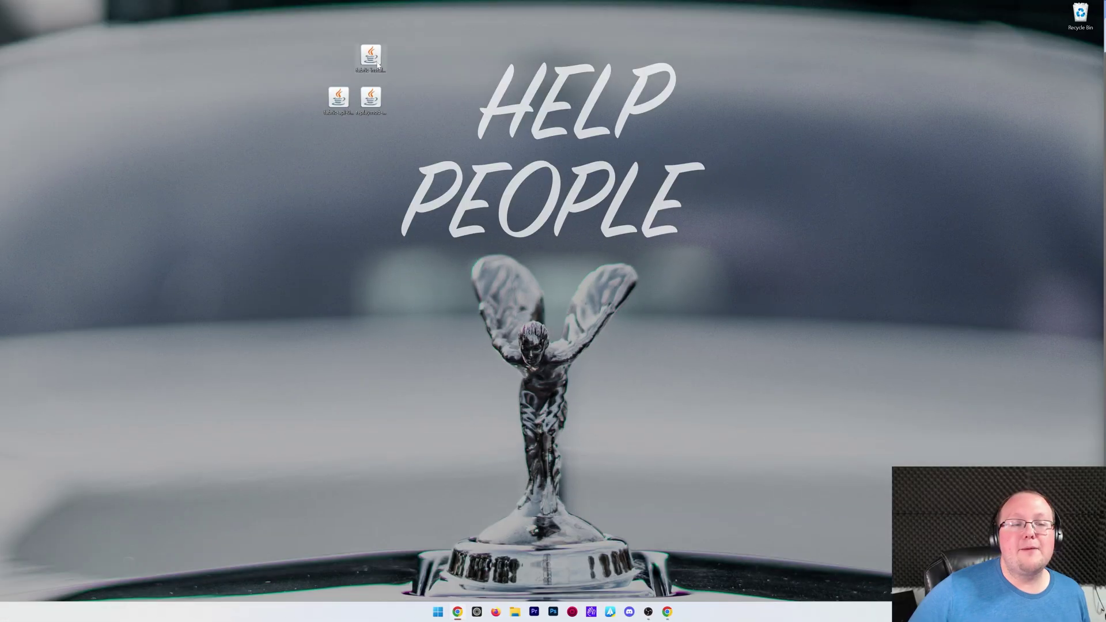
# - Move the Fabric installer to the Recycle Bin and place the Fabric API and Replay Mod files higher on the desktop
pyautogui.moveTo(370, 58); pyautogui.dragTo(1081, 16)
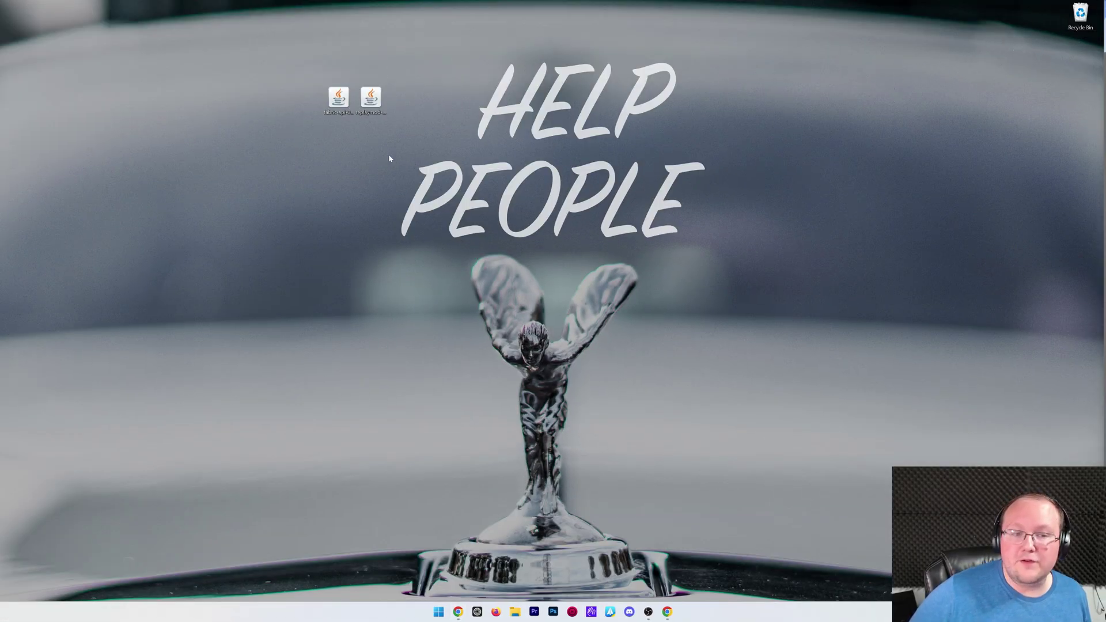
pyautogui.moveTo(389, 154); pyautogui.dragTo(409, 51)
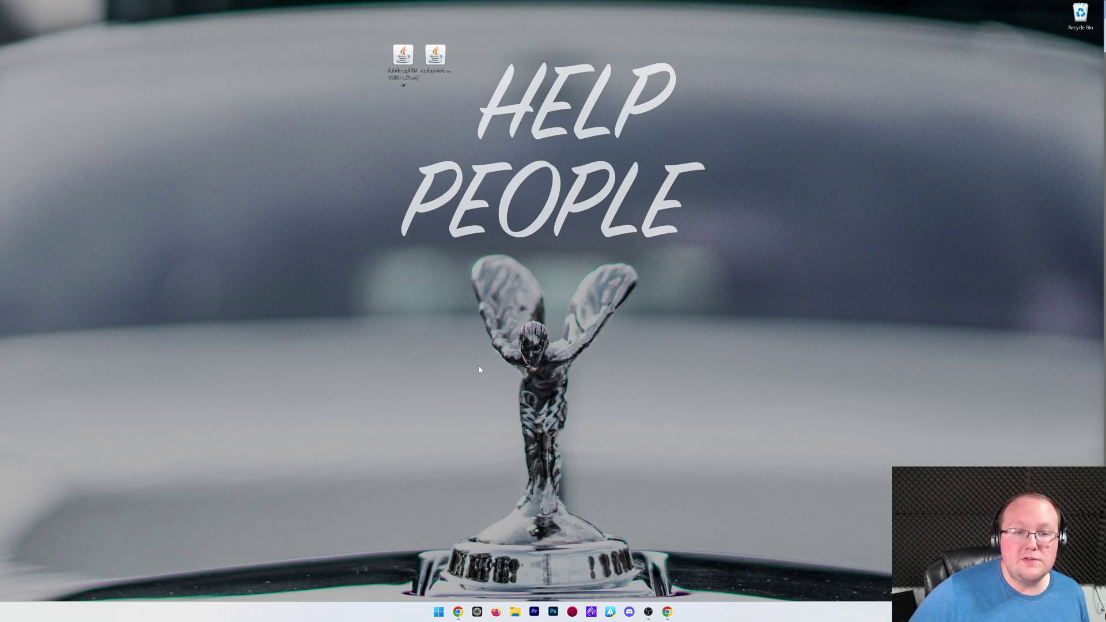
# - Open the Minecraft Launcher and list the Java Edition installations with modded versions shown
pyautogui.press('super')
pyautogui.click(572, 392)
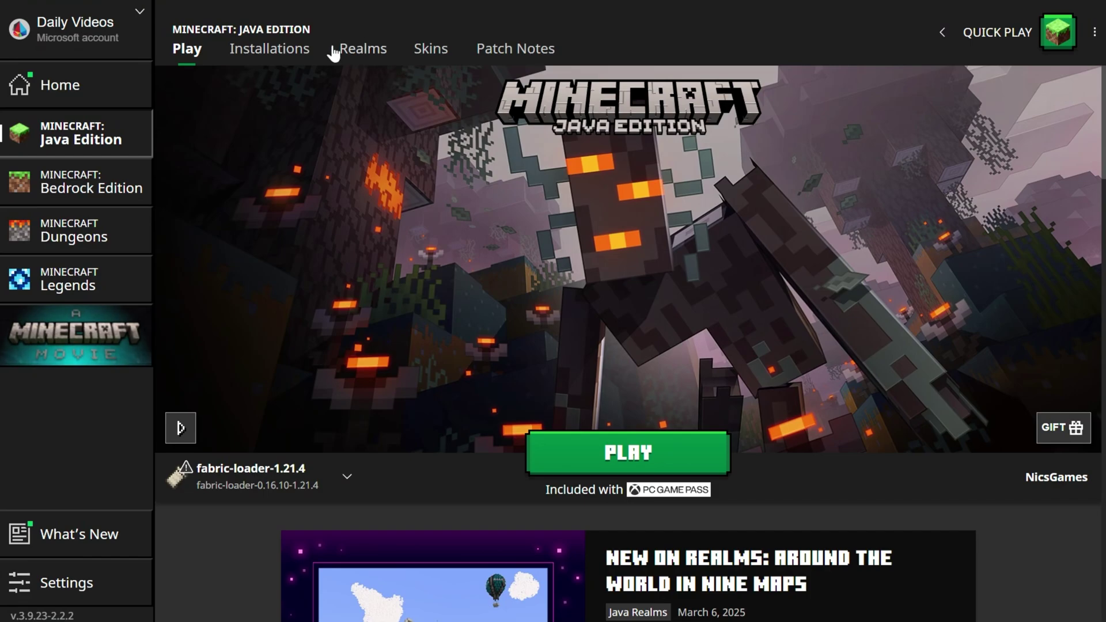
pyautogui.click(253, 58)
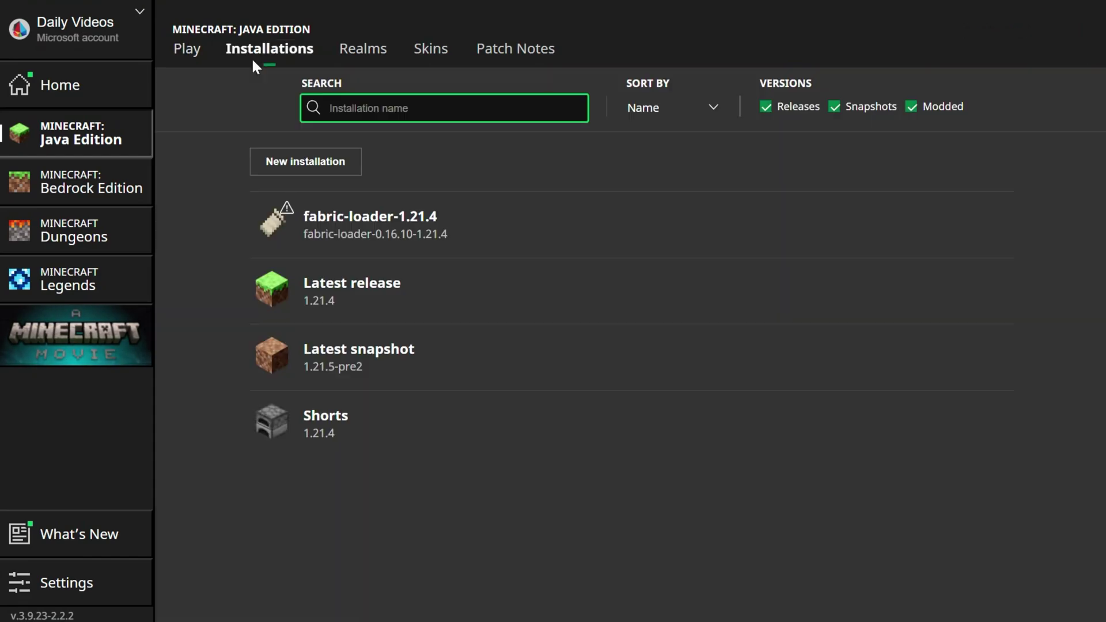
pyautogui.click(931, 104)
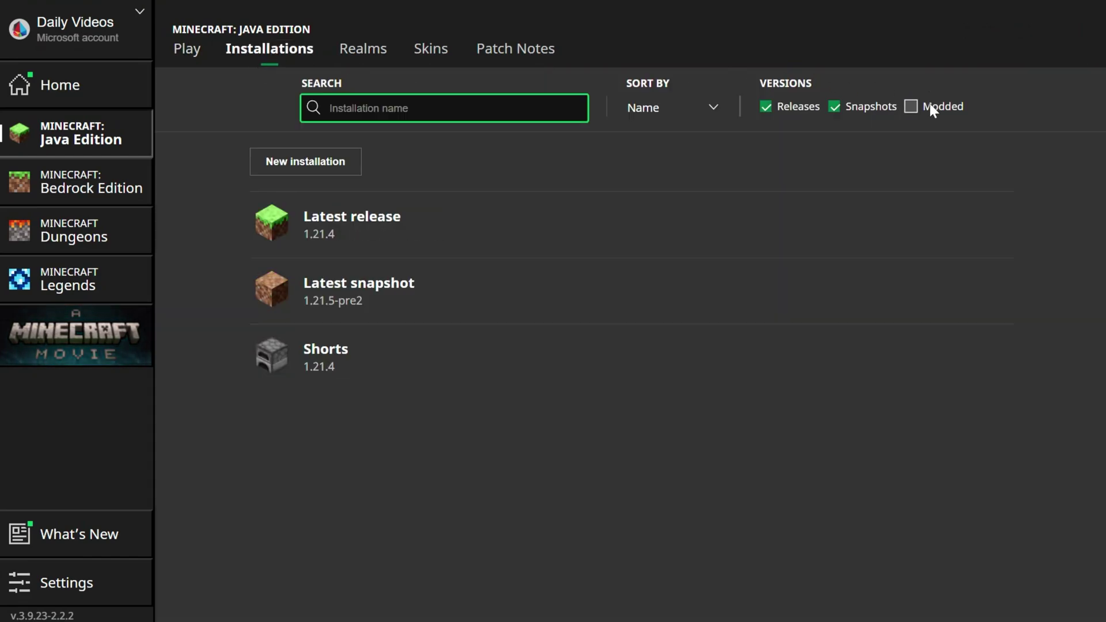
pyautogui.click(931, 107)
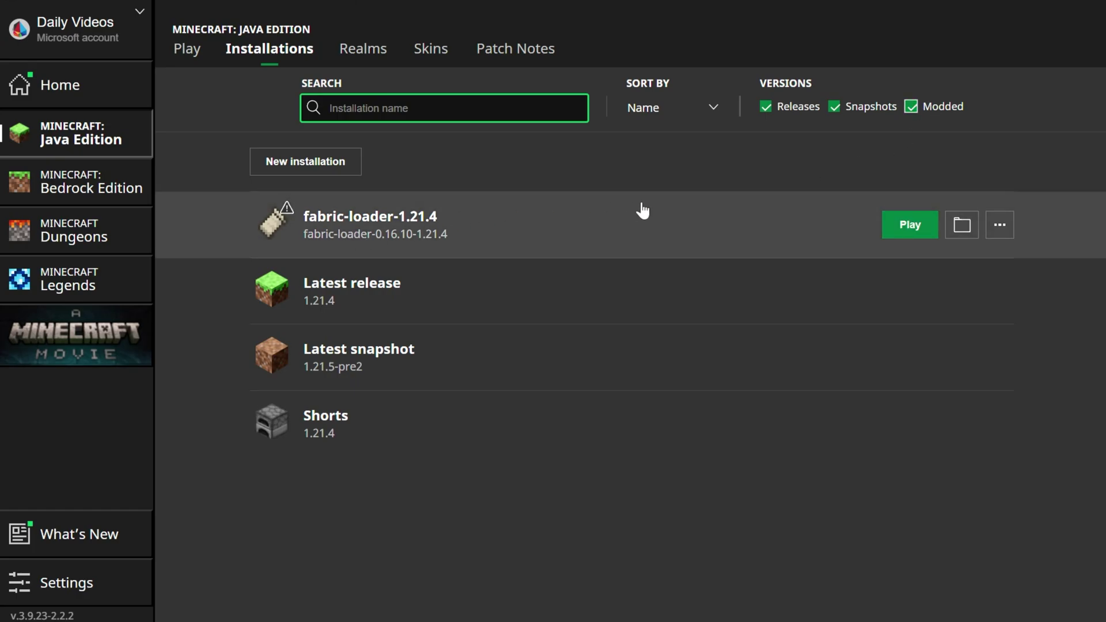
# - Create a new installation named SimpleGameHosting.com that uses version release fabric-loader-0.16.10-1.21.4
pyautogui.click(353, 163)
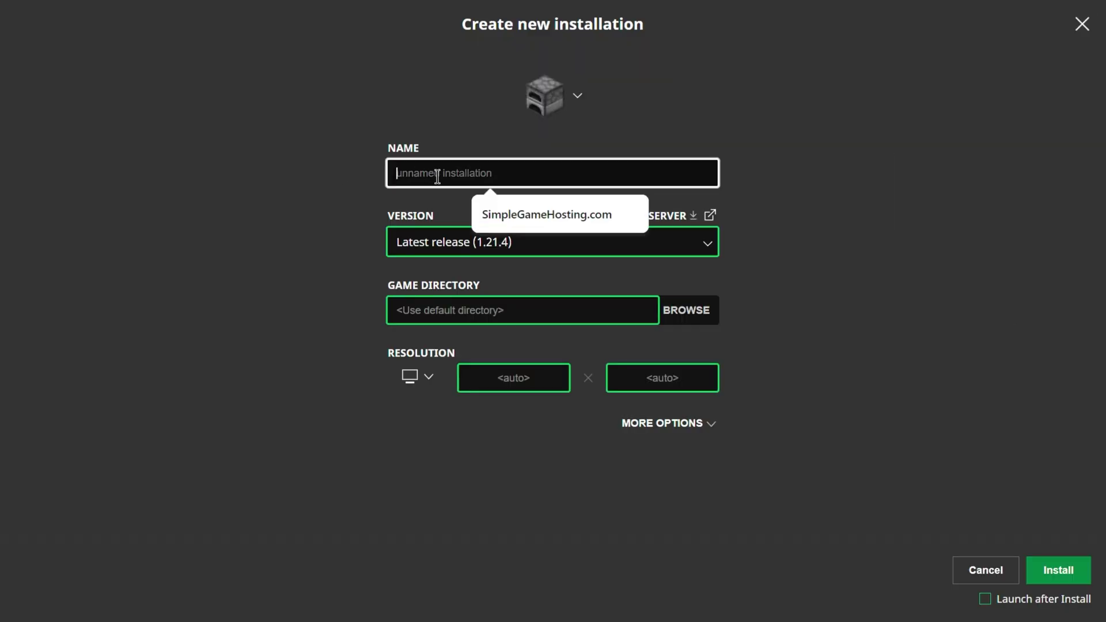
pyautogui.write('SimpleGa')
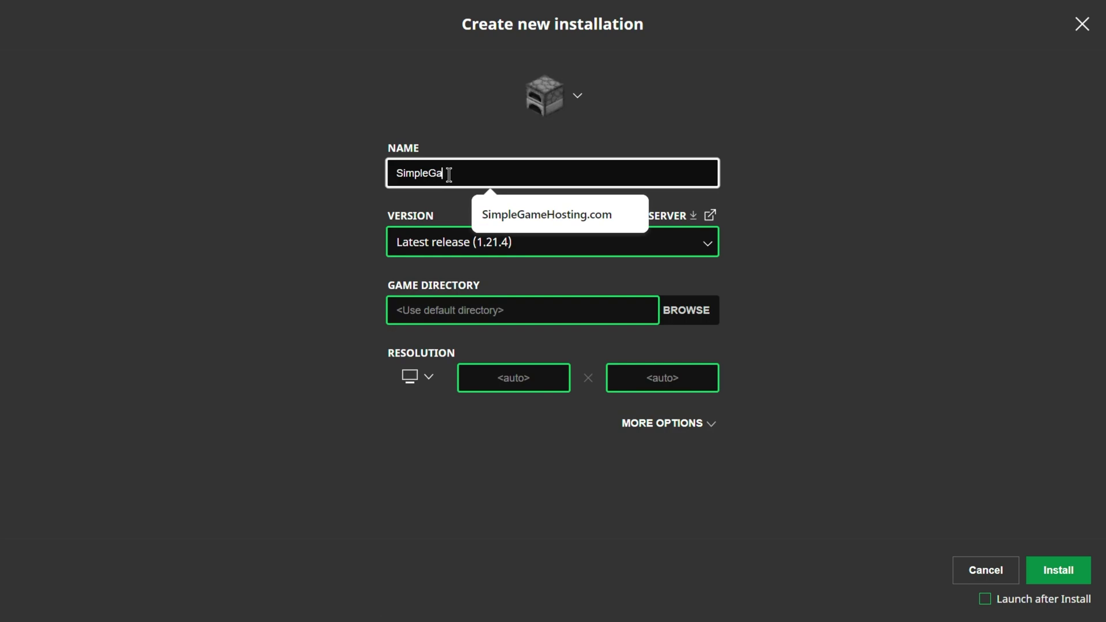
pyautogui.write('meHosting.com')
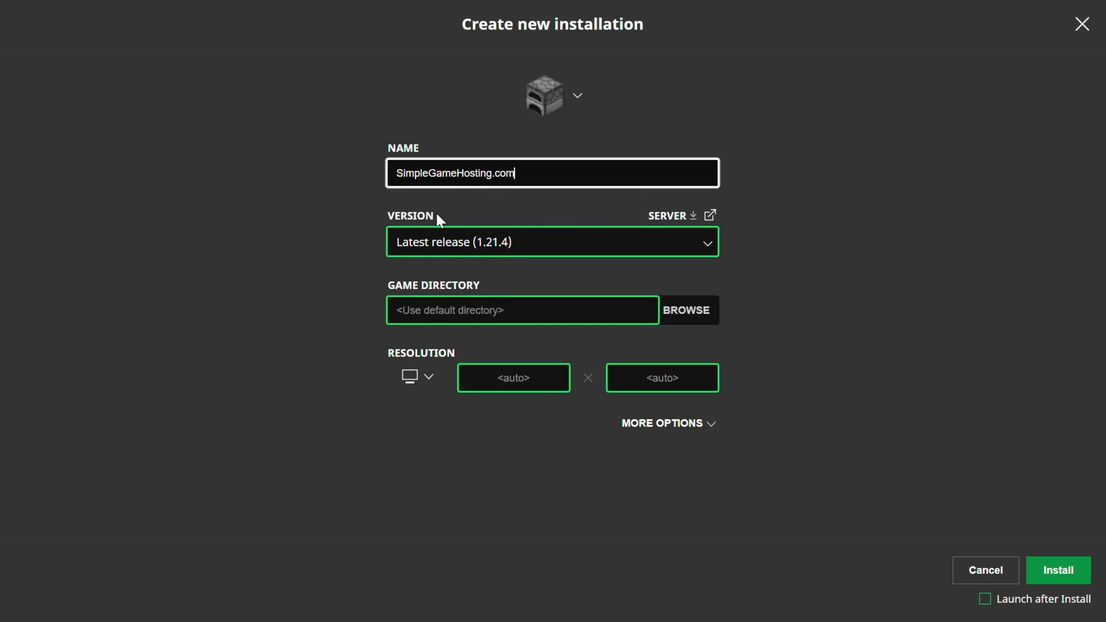
pyautogui.click(437, 241)
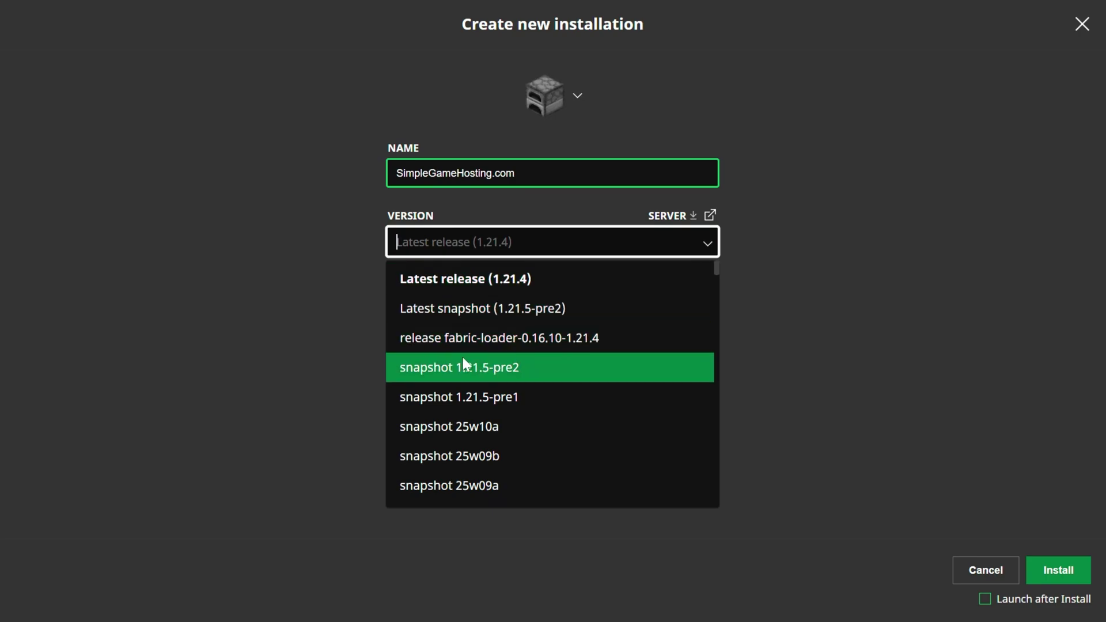
pyautogui.click(517, 347)
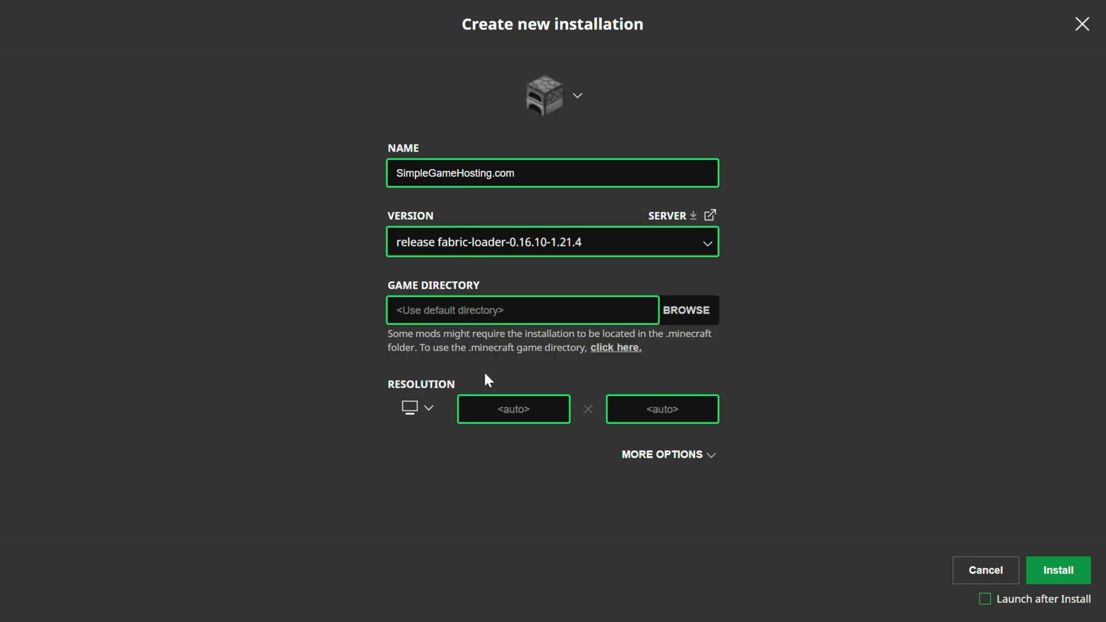
# - Try the 2560x1440 and 1920x1080 resolution presets for the new installation and settle on 2560x1440
pyautogui.click(409, 400)
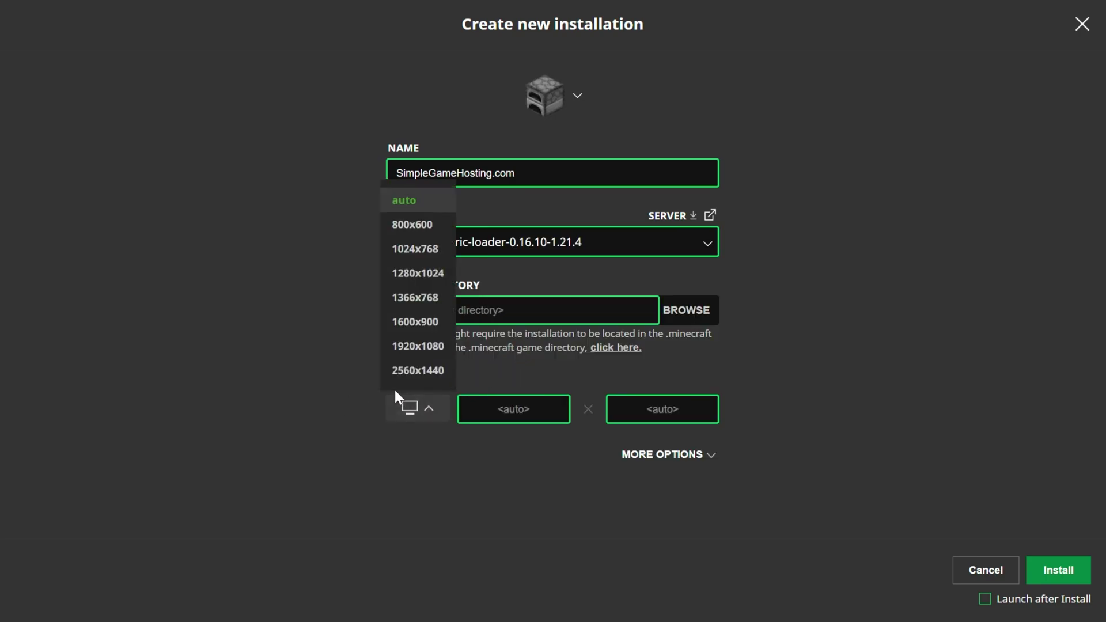
pyautogui.click(414, 371)
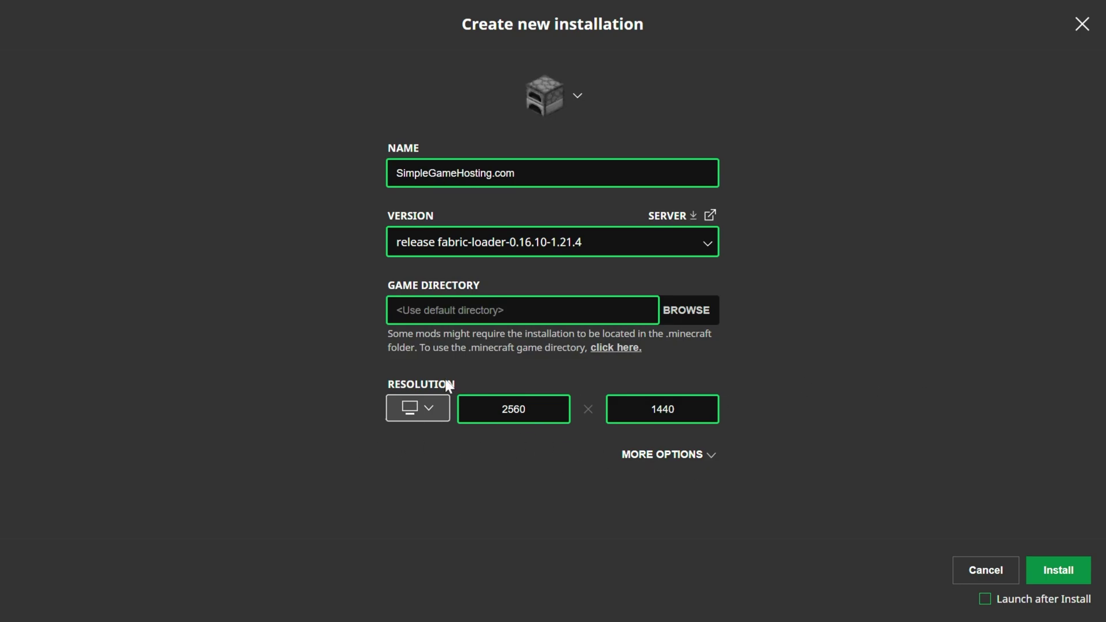
pyautogui.click(425, 401)
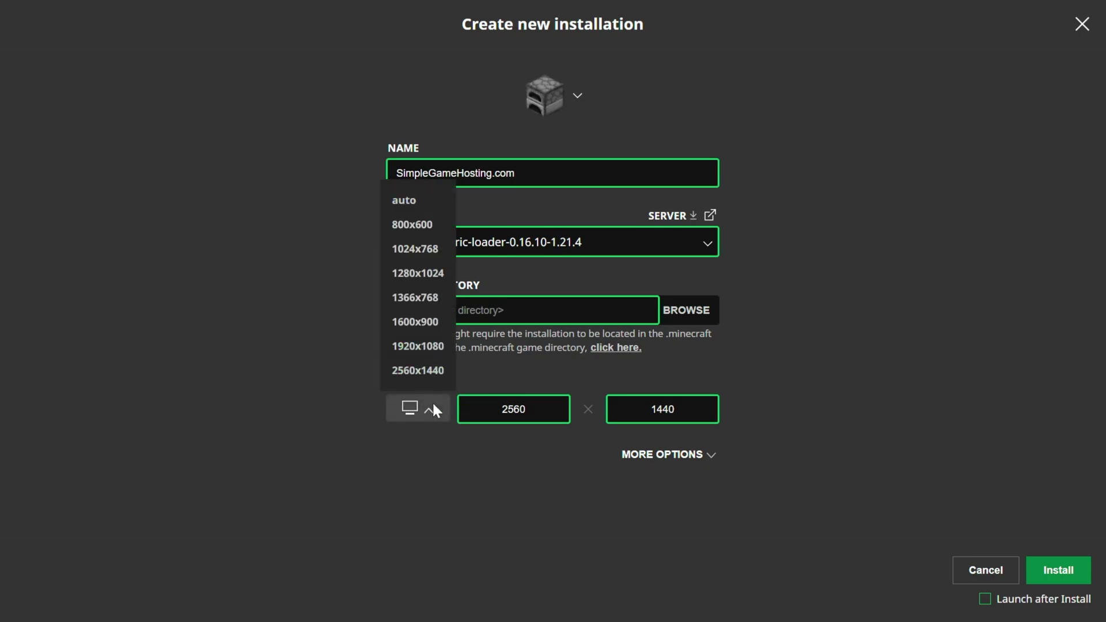
pyautogui.click(443, 345)
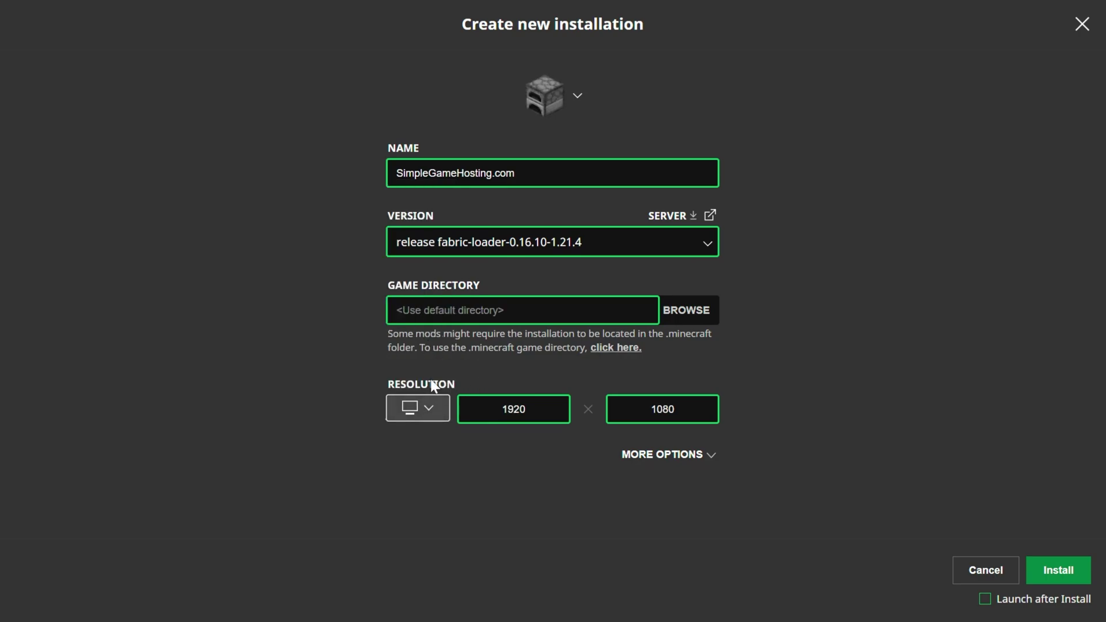
pyautogui.click(431, 403)
pyautogui.click(420, 371)
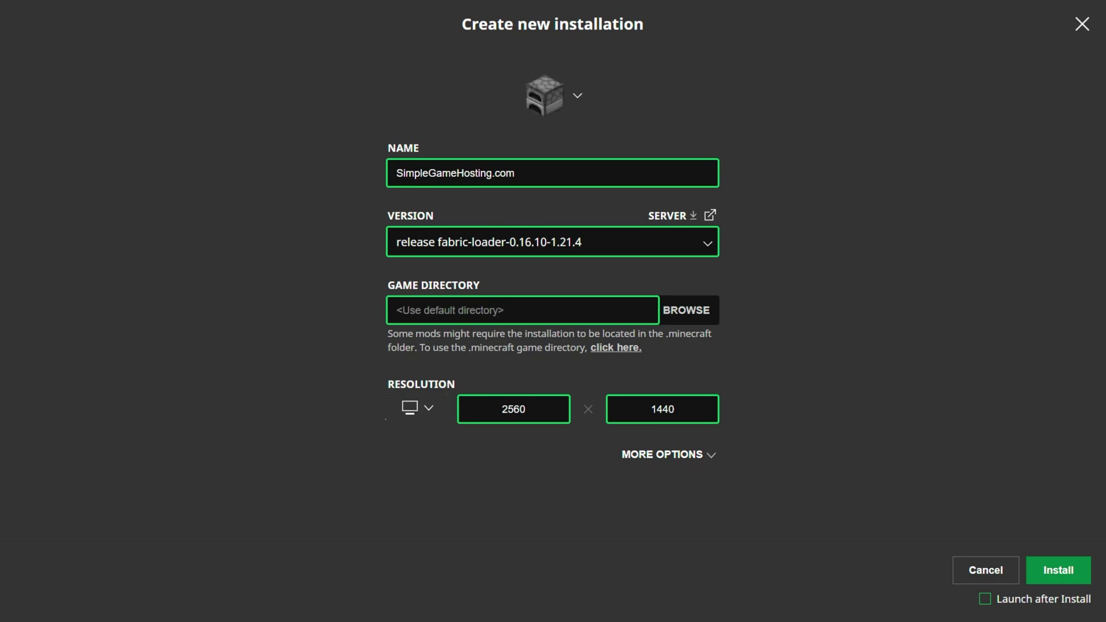
# - Install the new installation with Launch after Install enabled, and cancel playing at the modded-installation warning
pyautogui.click(1029, 602)
pyautogui.click(1051, 572)
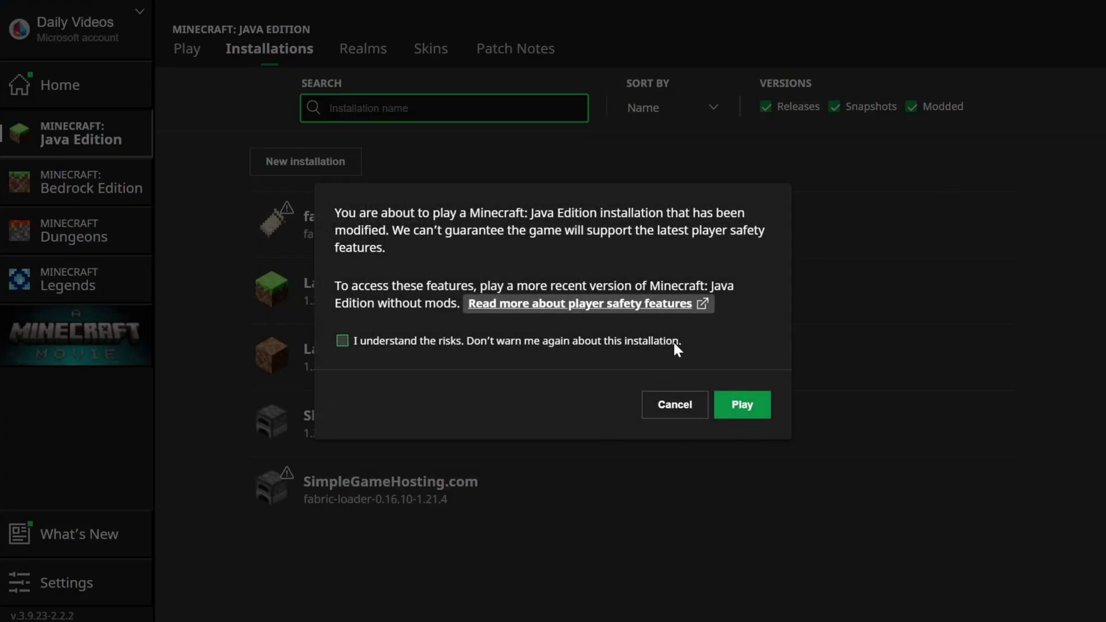
pyautogui.click(668, 408)
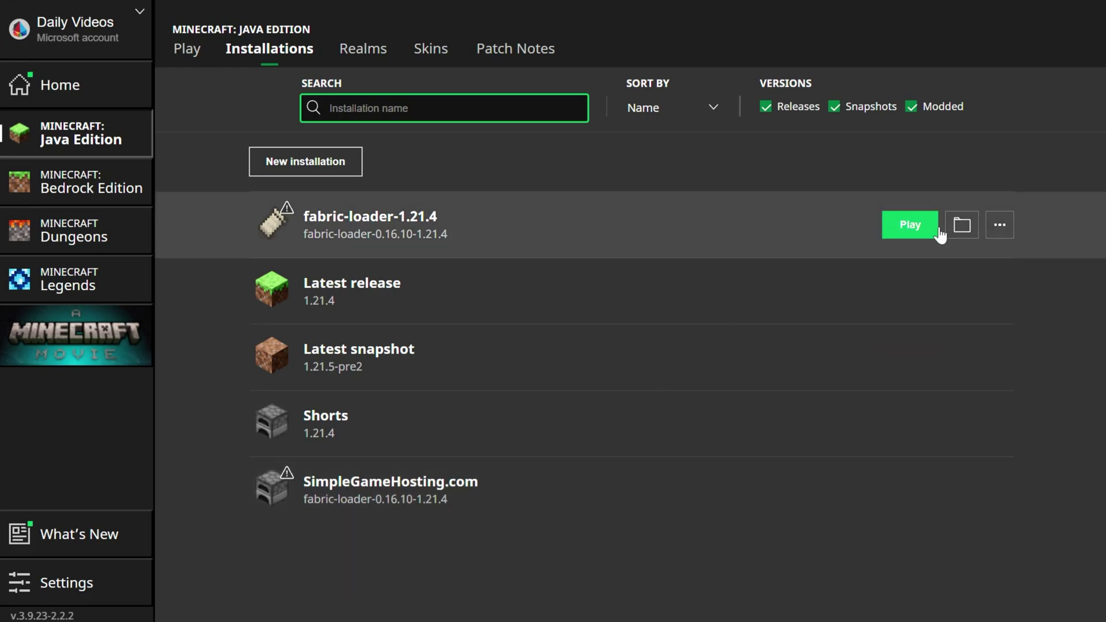
# - Open the game folder of the fabric-loader-1.21.4 installation and delete its existing mods folder
pyautogui.click(962, 225)
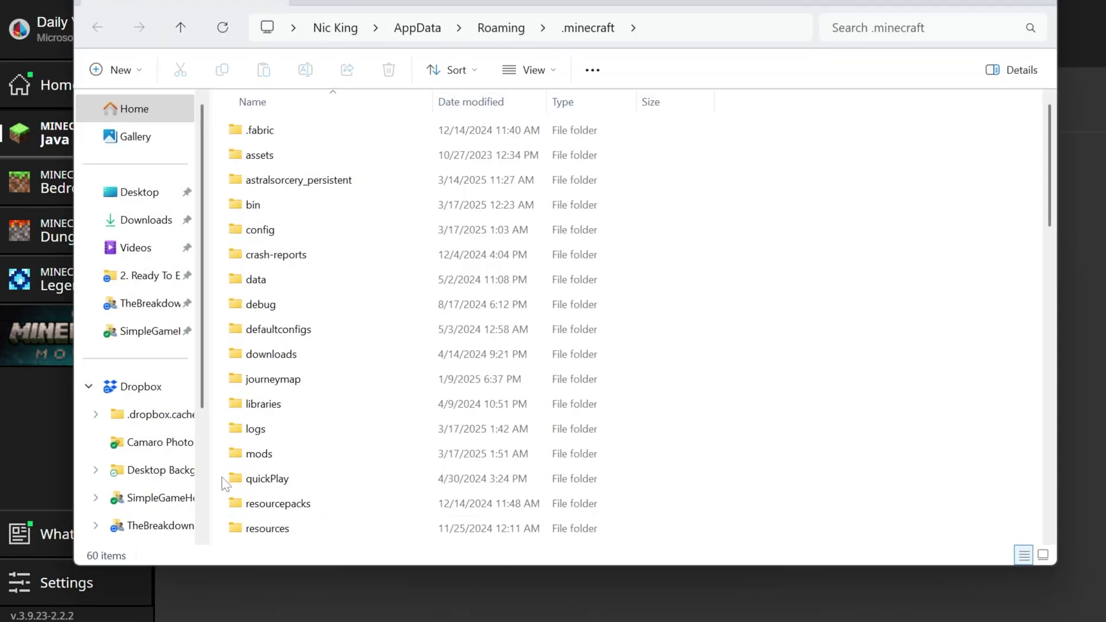
pyautogui.click(268, 451)
pyautogui.press('Delete')
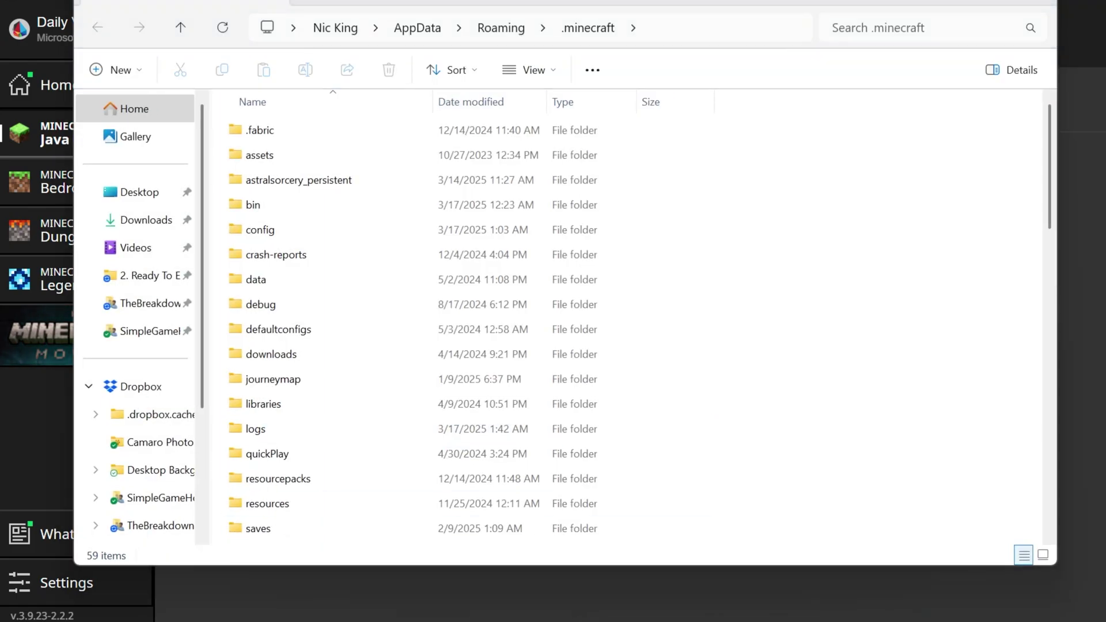
# - Create a folder named mods in .minecraft and move the Fabric API and Replay Mod files from the desktop into it
pyautogui.rightClick(218, 129)
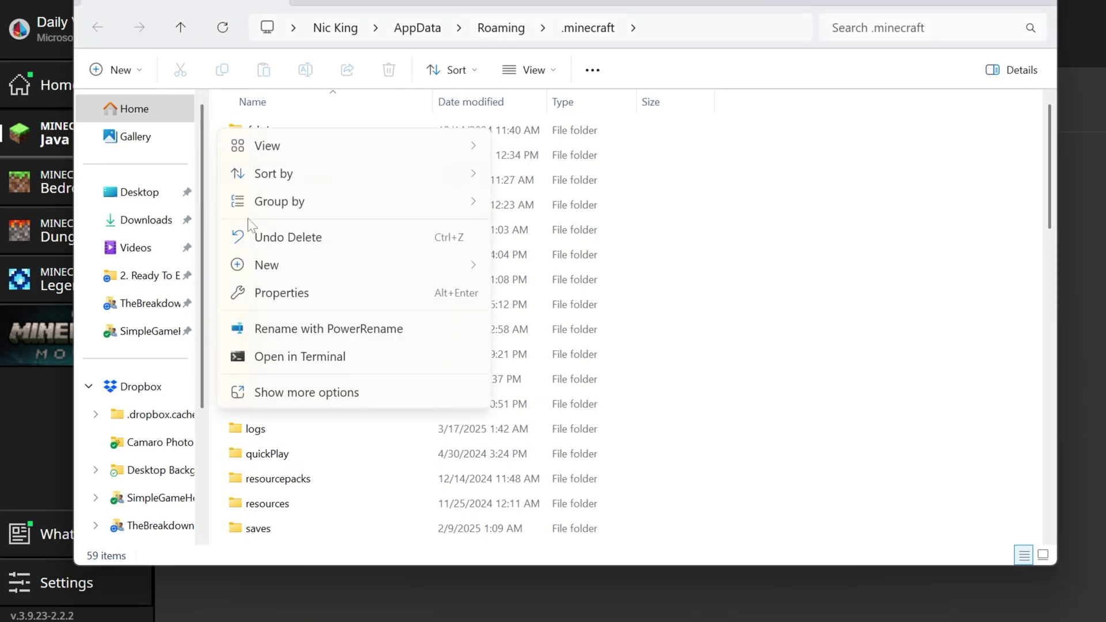
pyautogui.moveTo(323, 265)
pyautogui.click(533, 260)
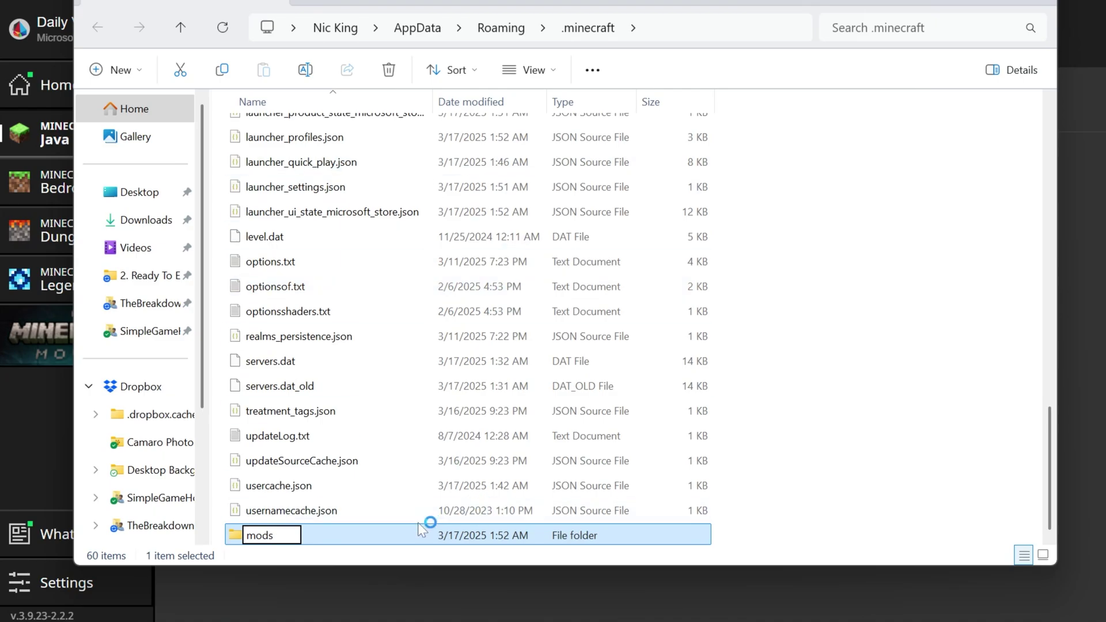
pyautogui.click(423, 542)
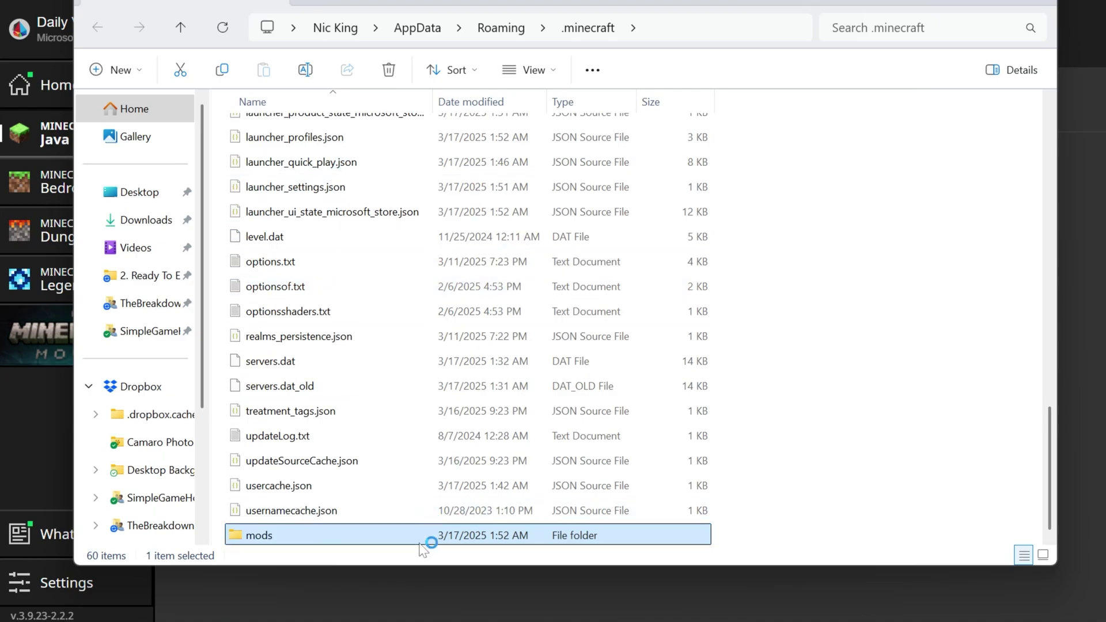
pyautogui.doubleClick(375, 539)
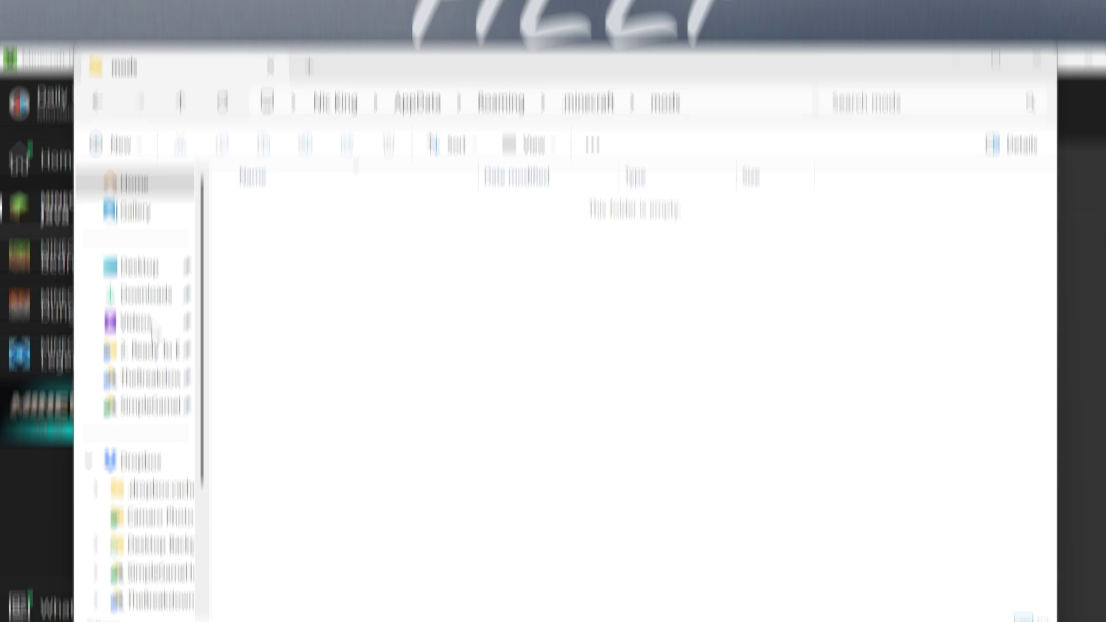
pyautogui.moveTo(840, 366); pyautogui.dragTo(593, 230)
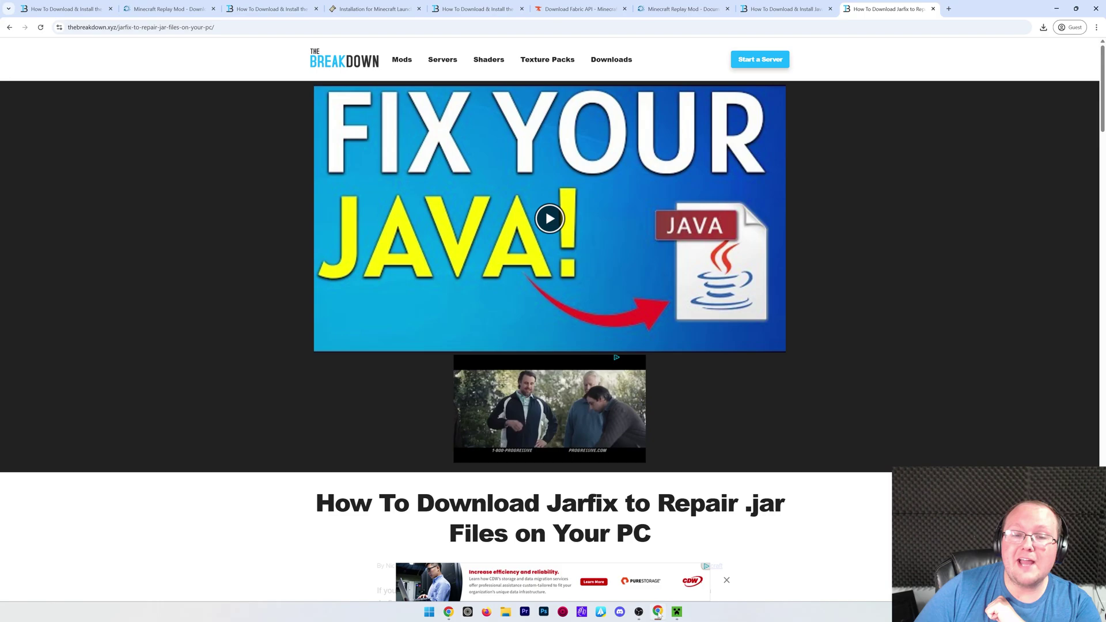
# - Switch to the browser and download ffmpeg-7.1.1-essentials_build.zip to Downloads from the Installing FFmpeg section of the Replay Mod documentation
pyautogui.click(680, 9)
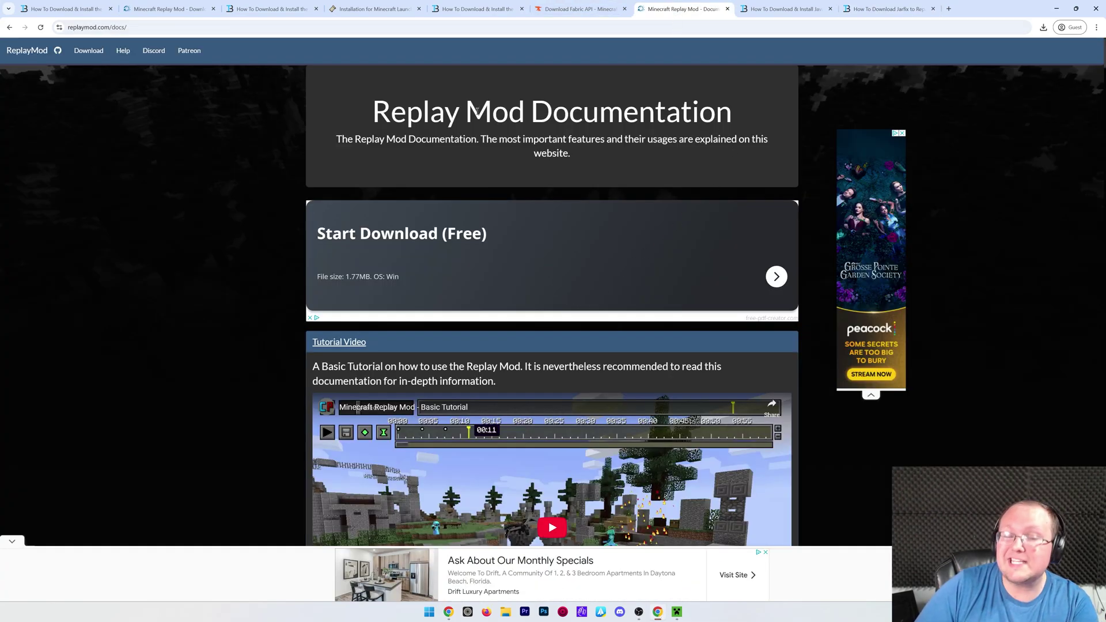
pyautogui.scroll(-8, 486, 88)
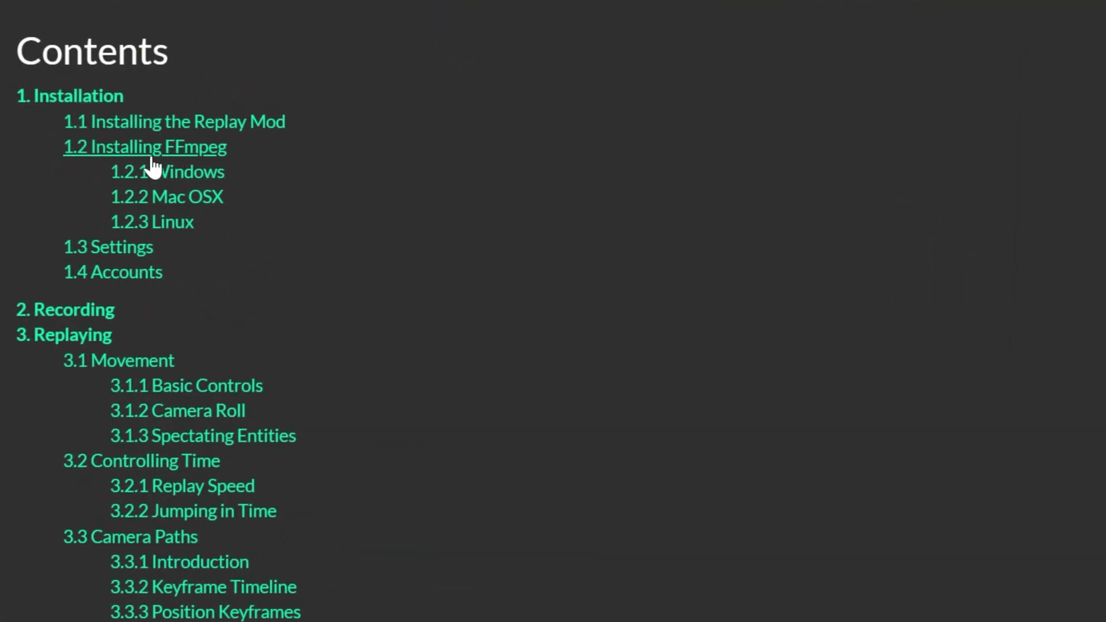
pyautogui.click(203, 149)
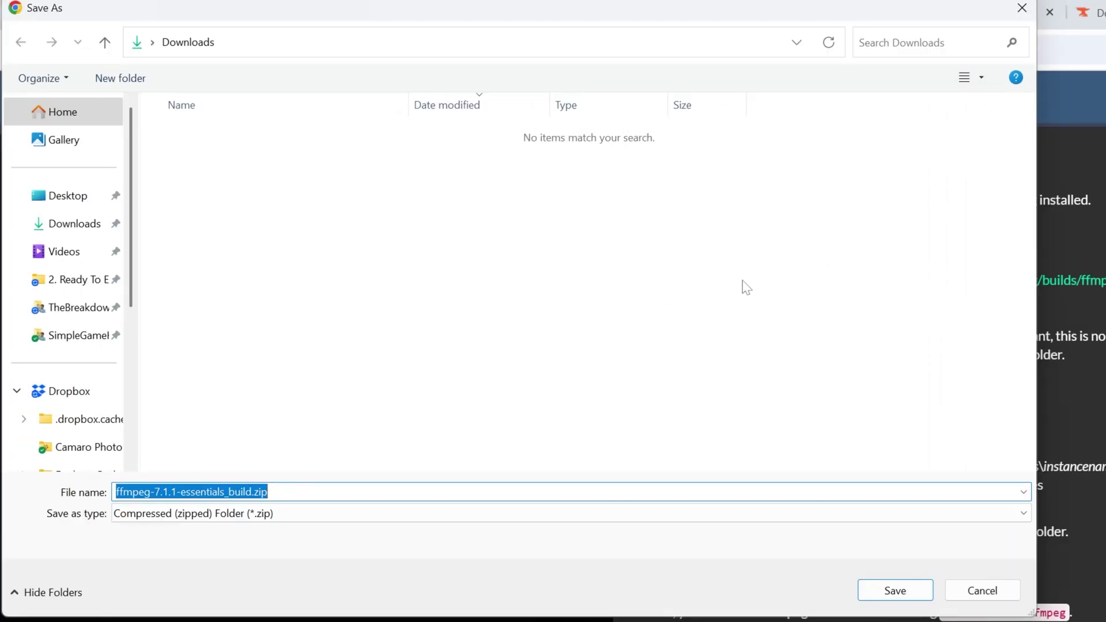
pyautogui.click(894, 591)
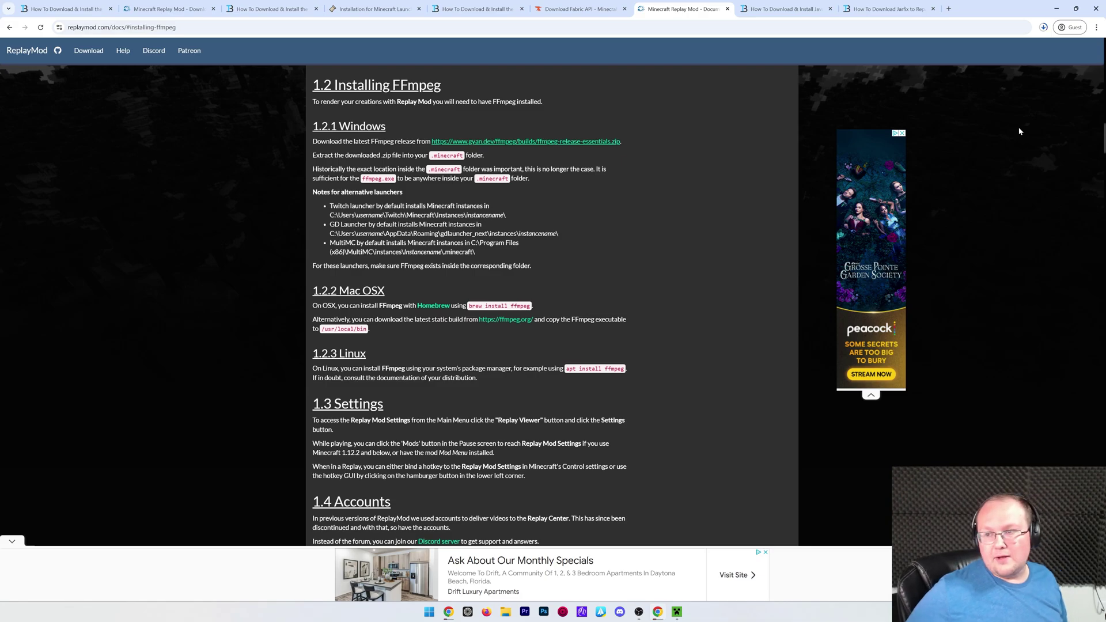
# - Minimize the browser and move the FFmpeg zip from the Downloads folder to the desktop
pyautogui.click(1055, 9)
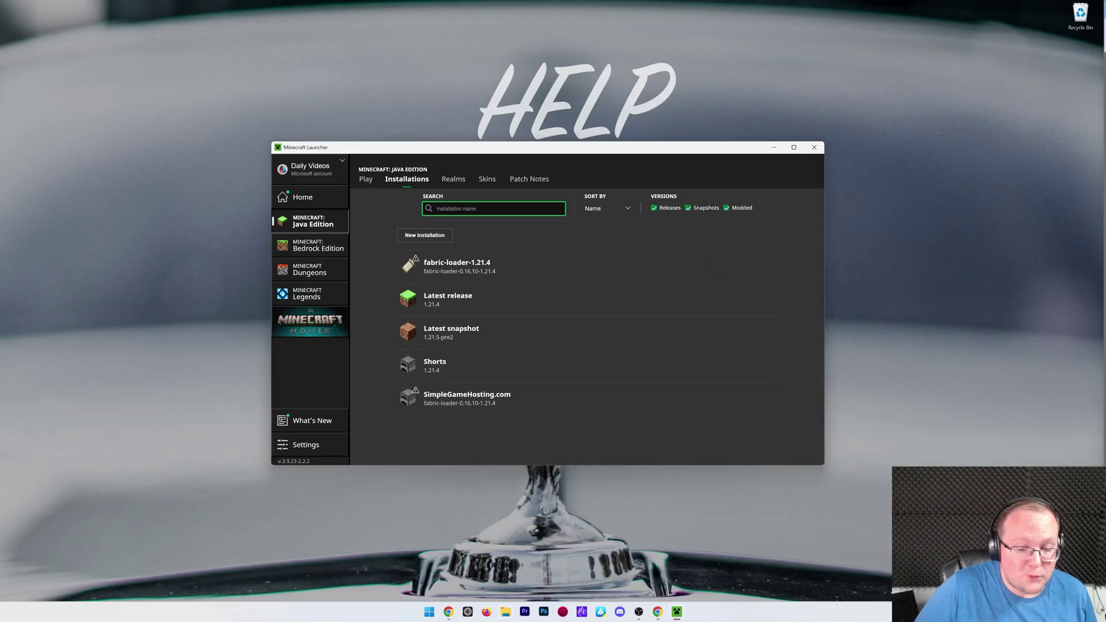
pyautogui.press('super+e')
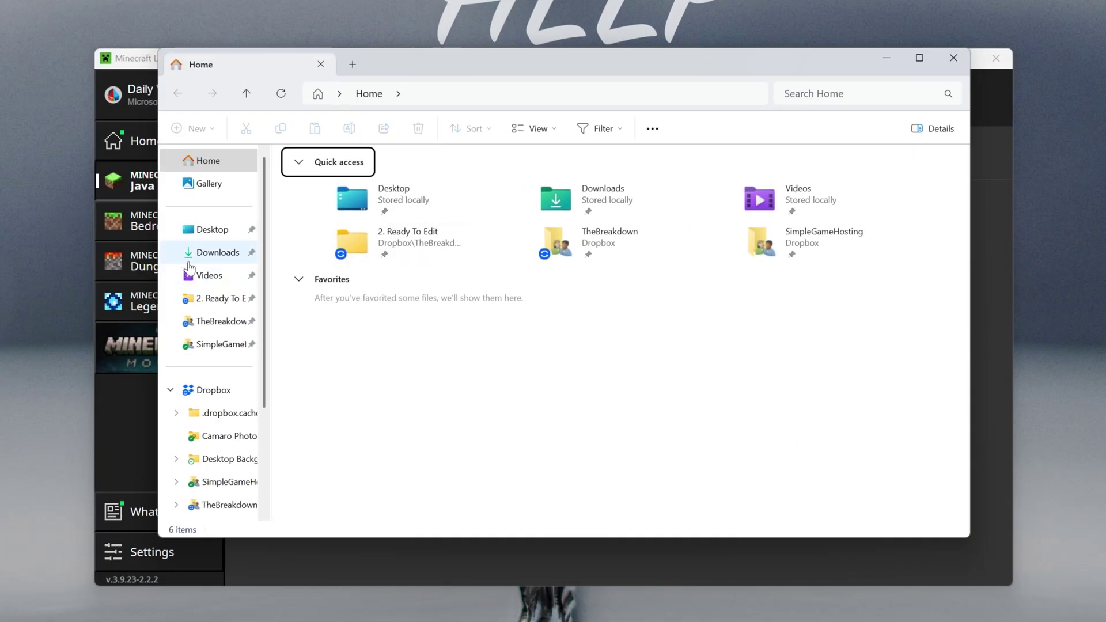
pyautogui.click(217, 252)
pyautogui.moveTo(345, 196); pyautogui.dragTo(211, 113)
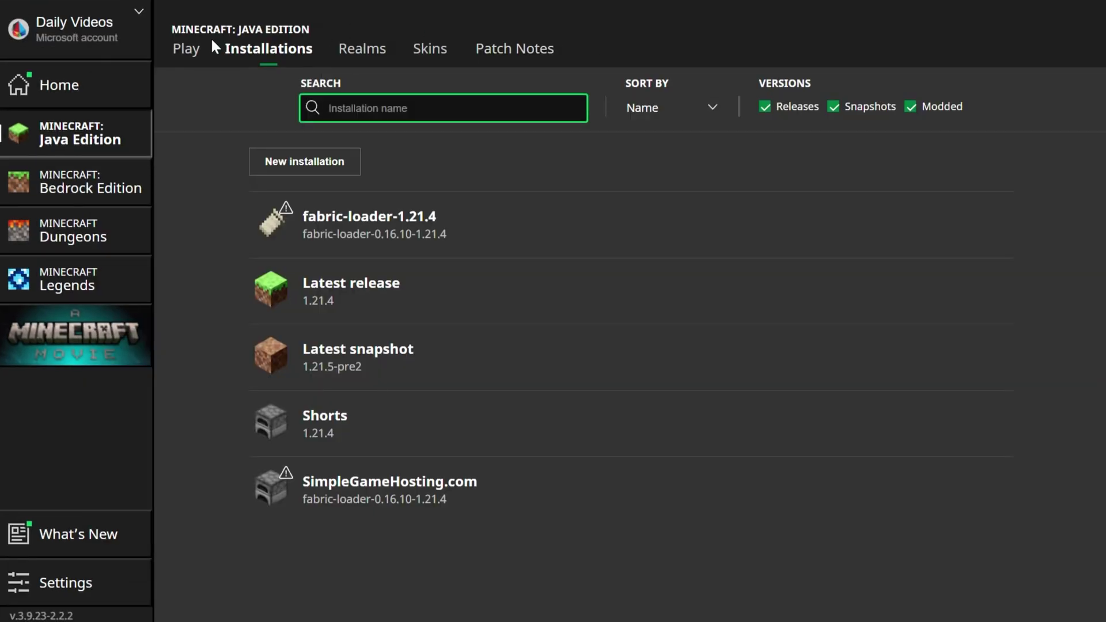
# - Open the fabric-loader-1.21.4 installation's game folder and move the FFmpeg zip from the desktop into .minecraft
pyautogui.click(190, 48)
pyautogui.click(266, 57)
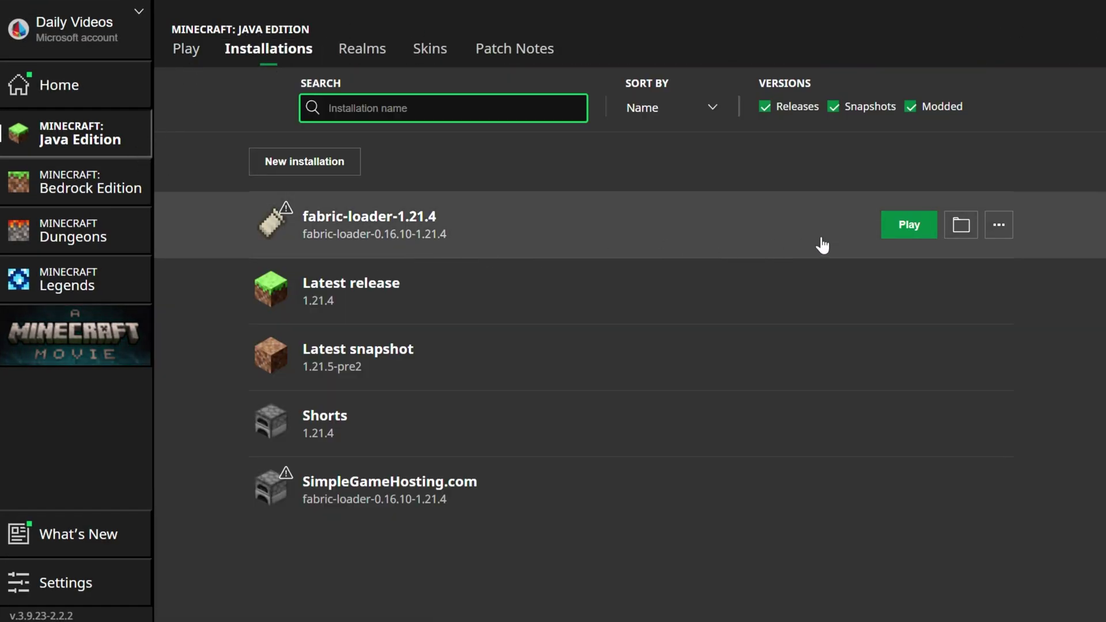
pyautogui.click(967, 230)
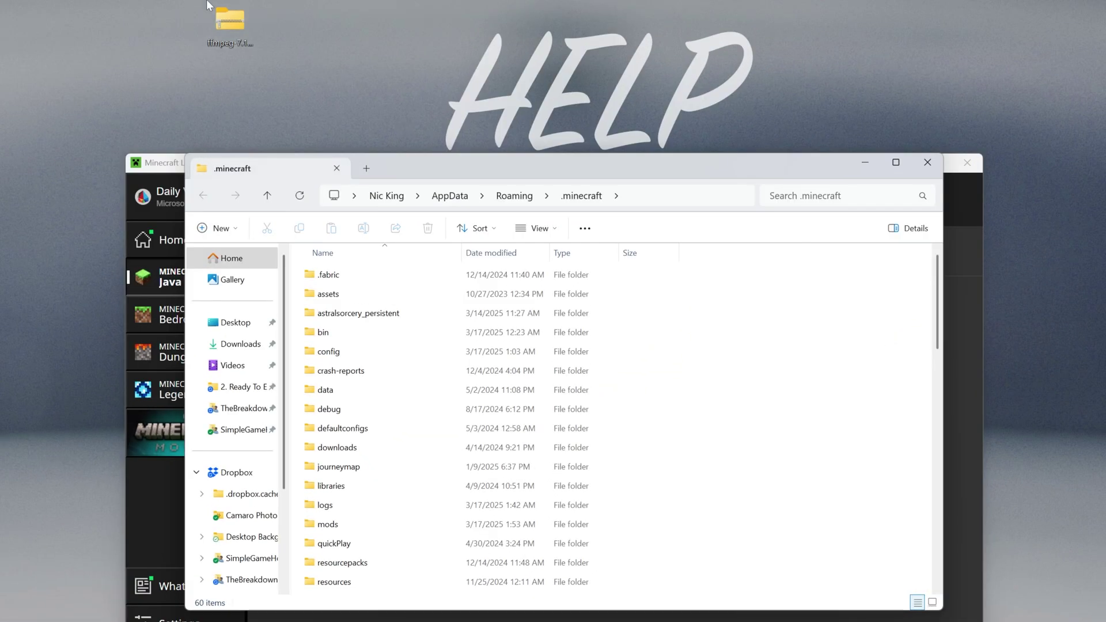
pyautogui.moveTo(228, 22); pyautogui.dragTo(106, 245)
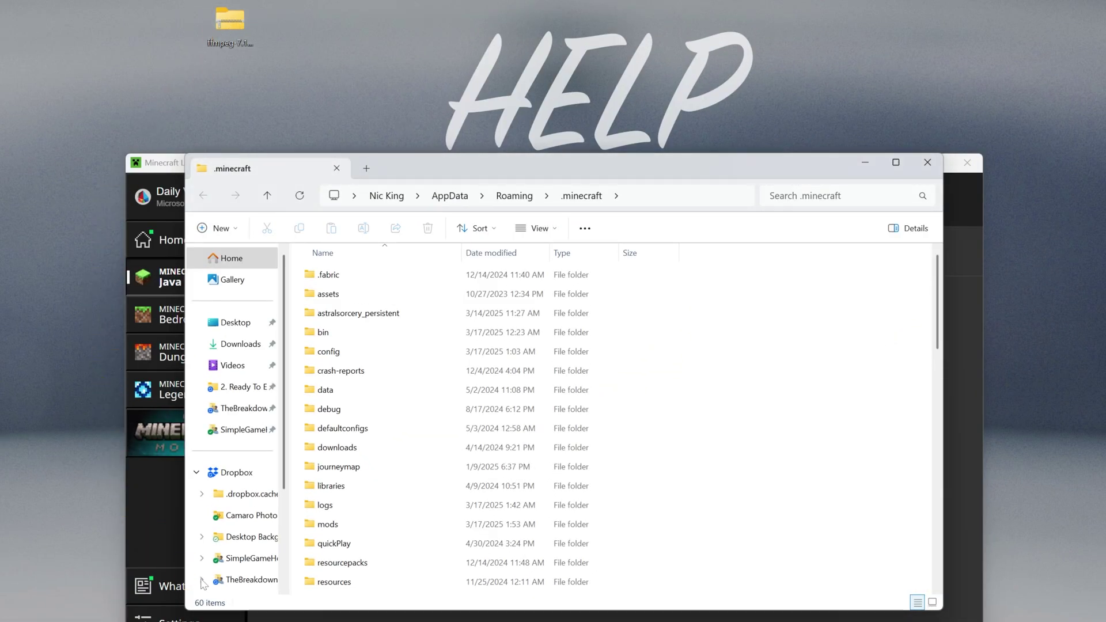
pyautogui.moveTo(822, 412); pyautogui.dragTo(728, 360)
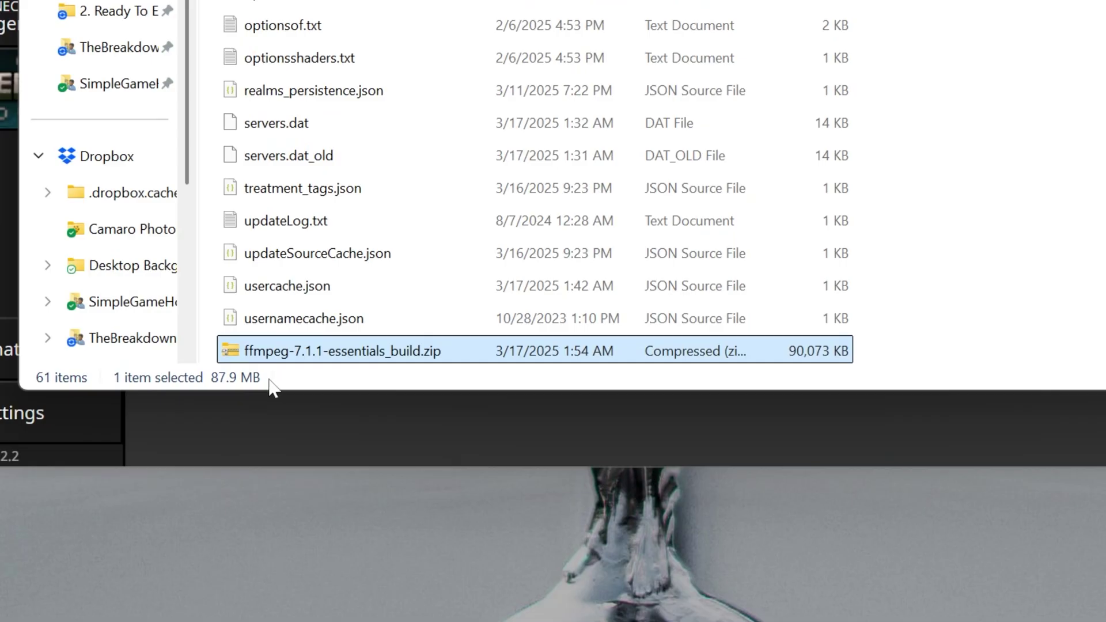
# - Extract ffmpeg-7.1.1-essentials_build.zip into its default folder inside .minecraft, showing the extracted files when complete
pyautogui.click(349, 357)
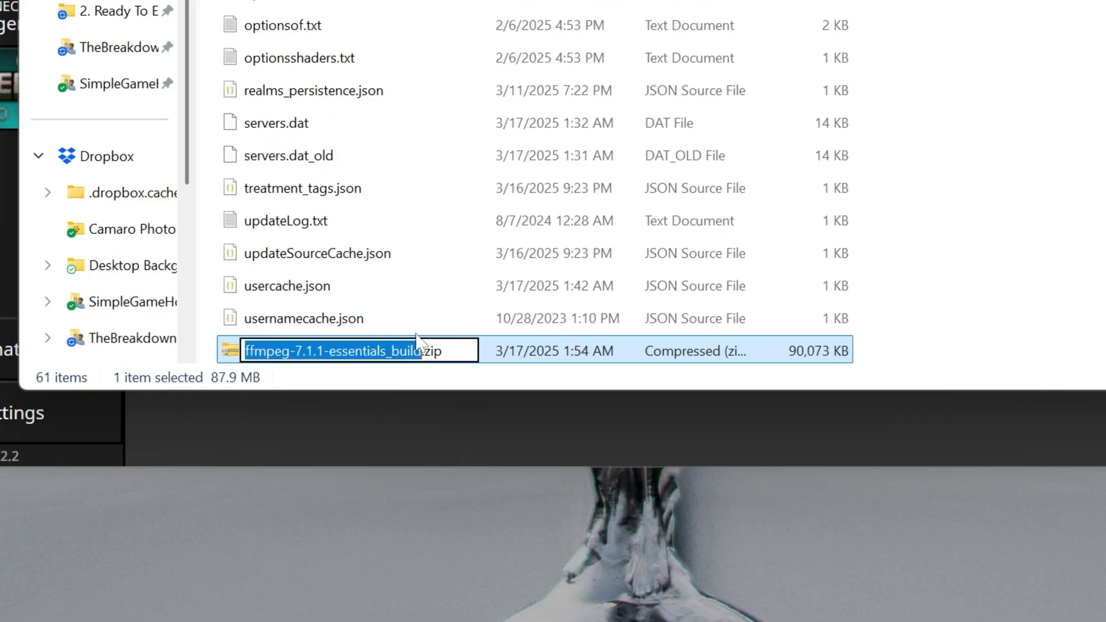
pyautogui.press('Escape')
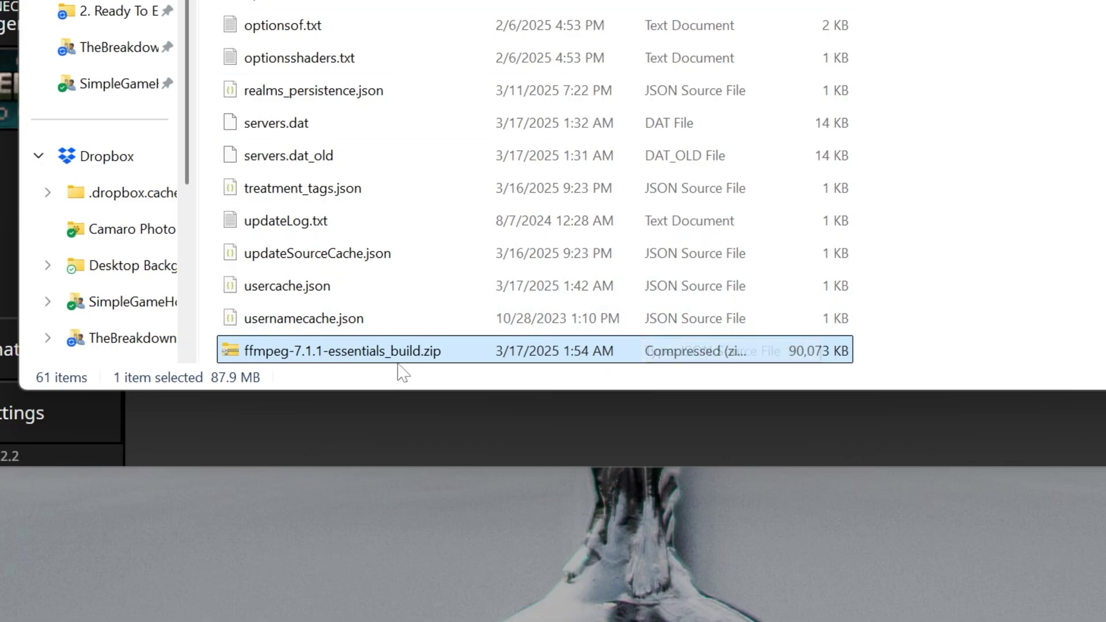
pyautogui.rightClick(335, 361)
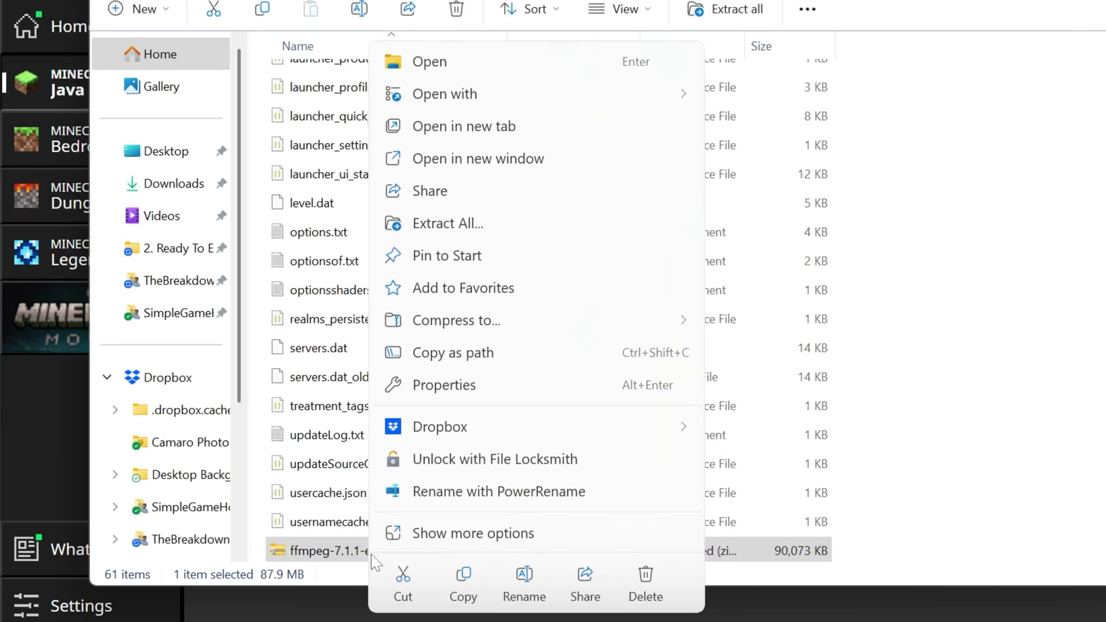
pyautogui.click(562, 227)
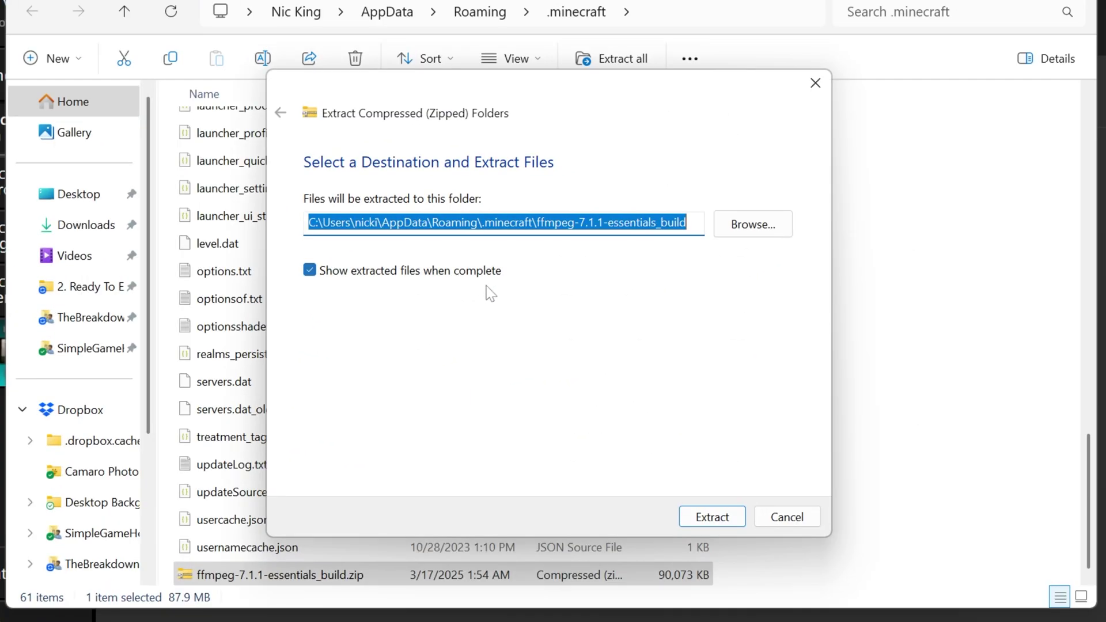
pyautogui.click(700, 521)
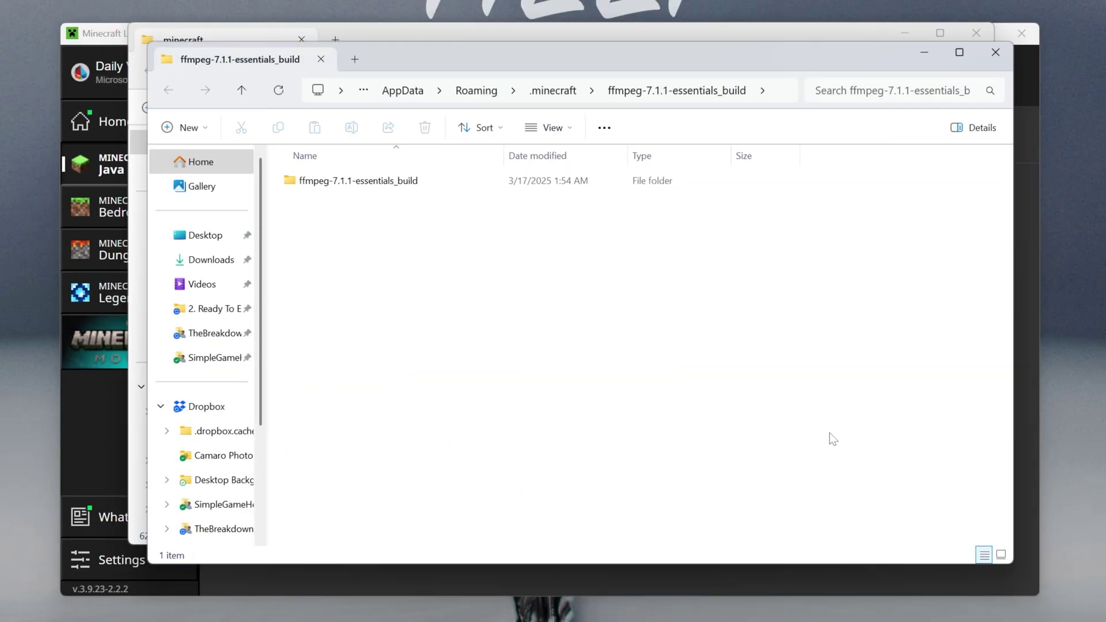
# - Close both File Explorer windows and launch Minecraft 1.21.4 with Fabric from the launcher's installations
pyautogui.click(980, 58)
pyautogui.click(977, 33)
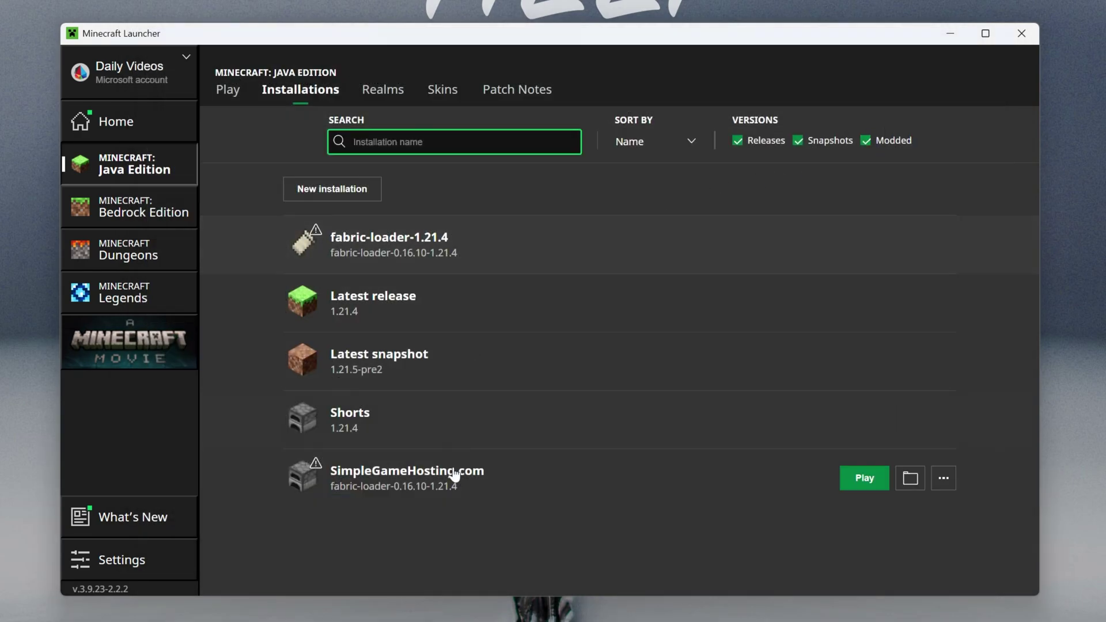
pyautogui.click(864, 478)
pyautogui.click(720, 401)
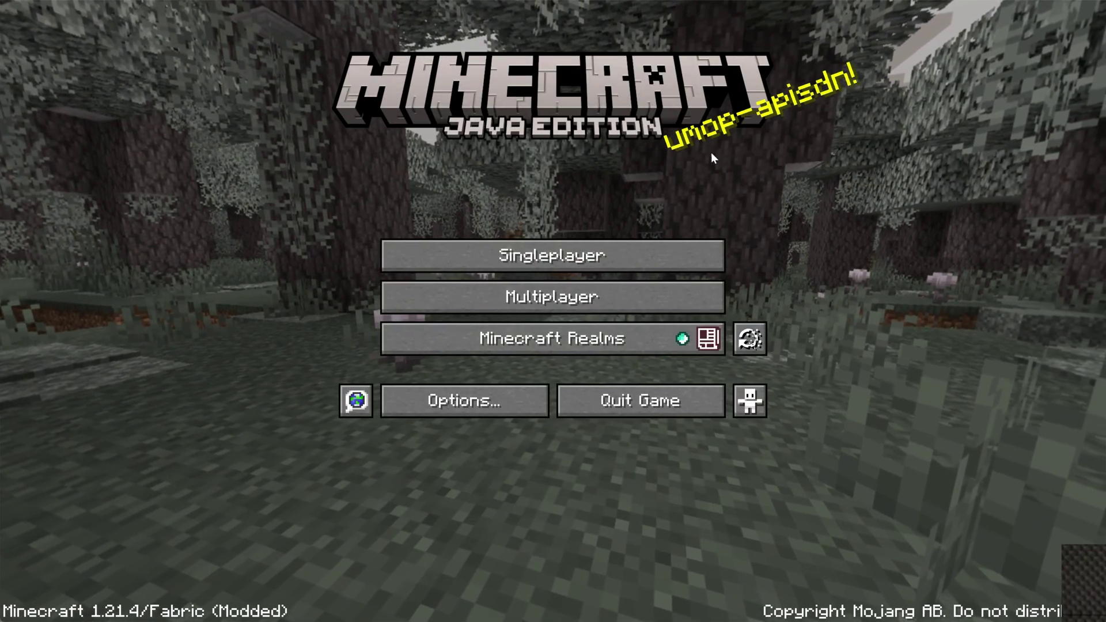
# - Open the Replay Viewer from the title screen and examine the Replay Mod settings, returning to the title screen
pyautogui.click(751, 339)
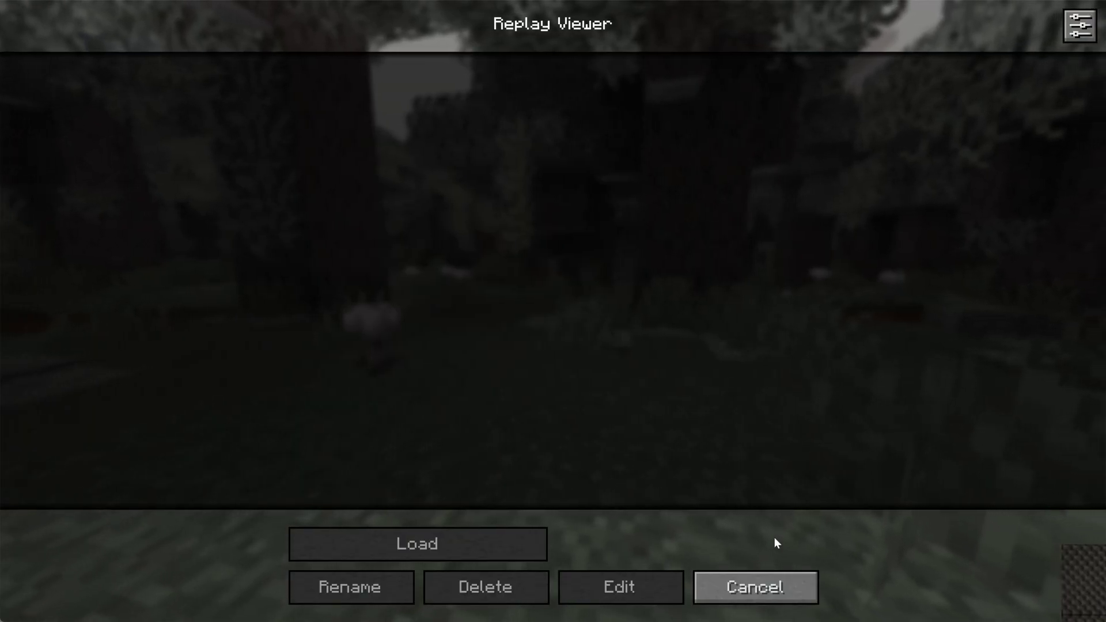
pyautogui.click(752, 579)
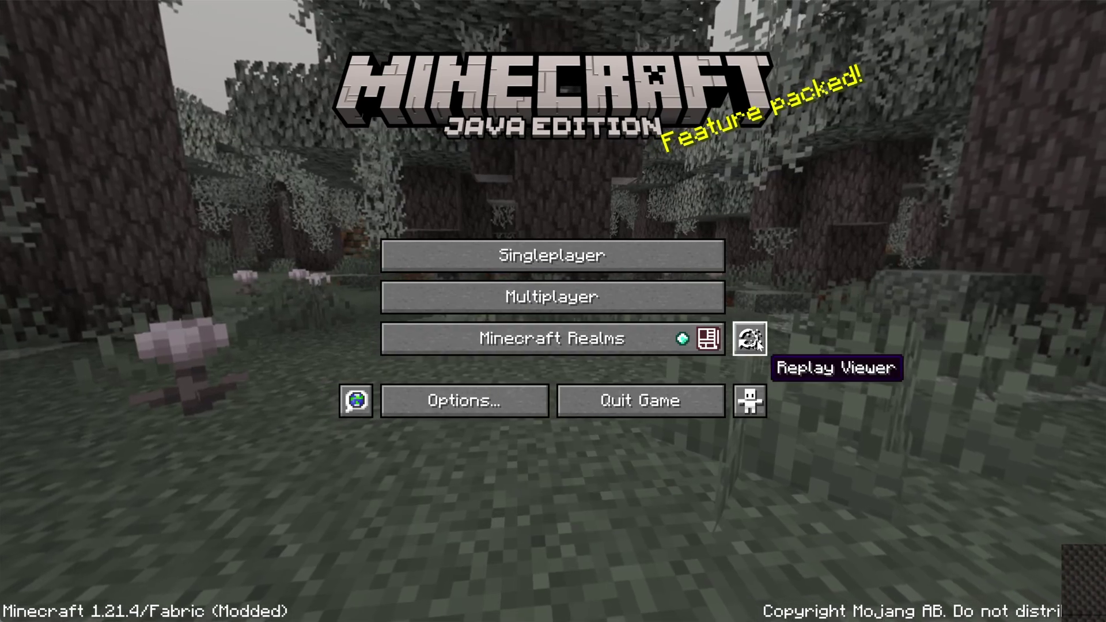
pyautogui.click(751, 339)
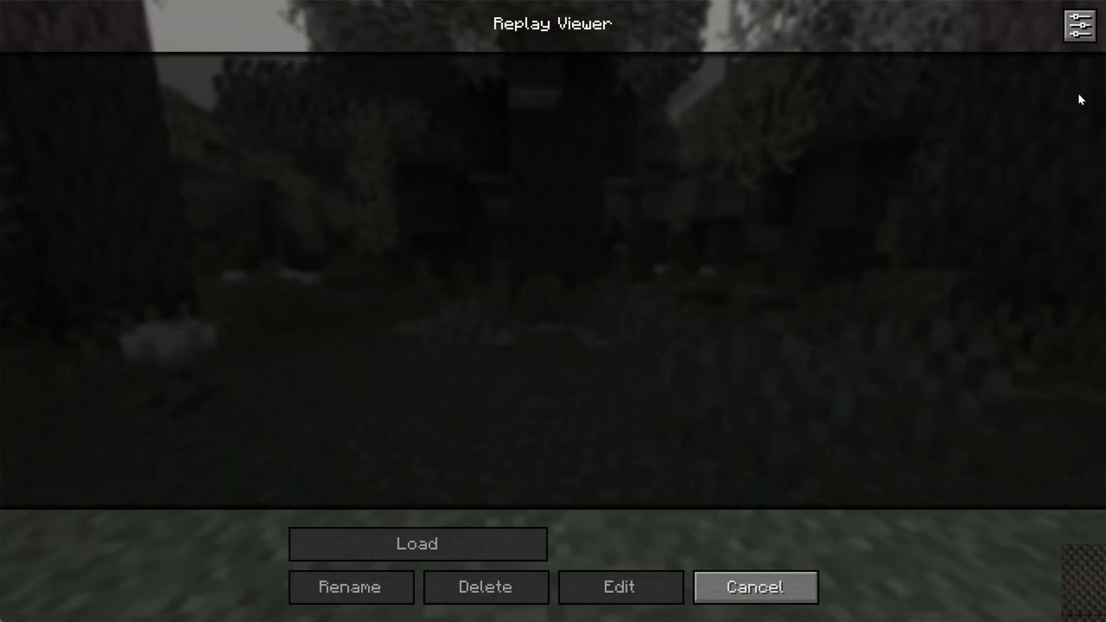
pyautogui.click(1092, 25)
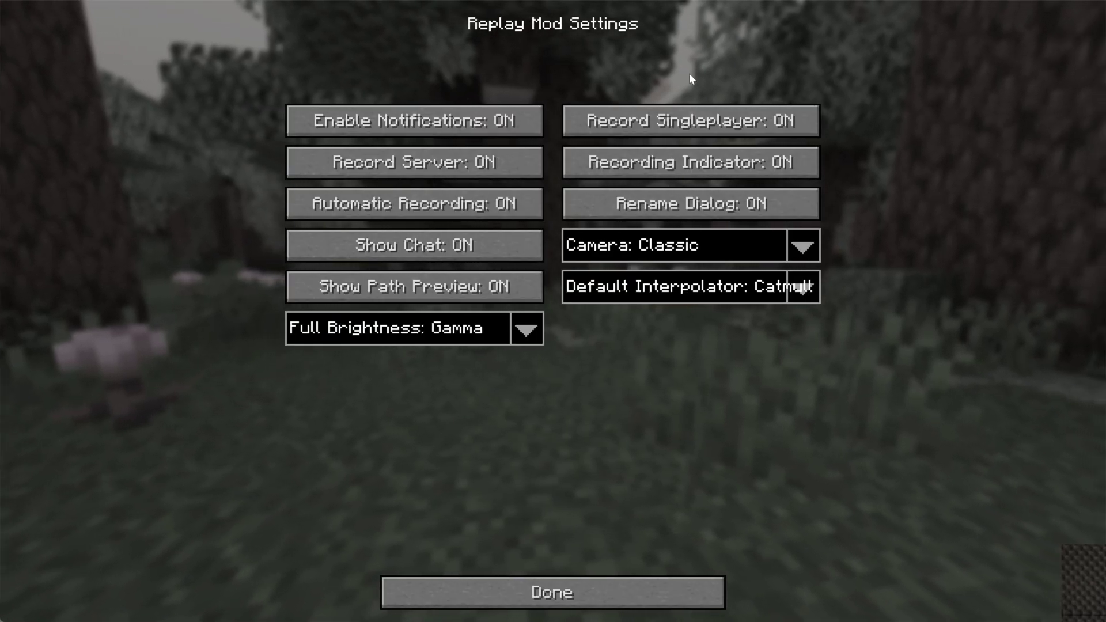
pyautogui.press('Escape')
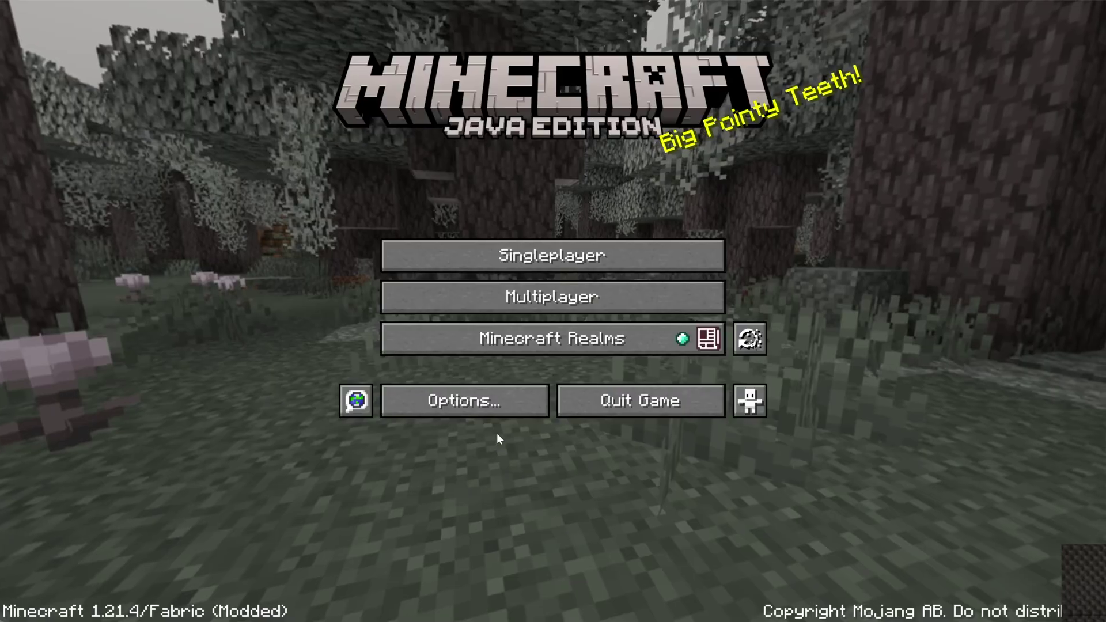
# - Join the SimpleGameHosting multiplayer server with server recording enabled and check the recording controls in the game menu
pyautogui.click(522, 295)
pyautogui.click(438, 397)
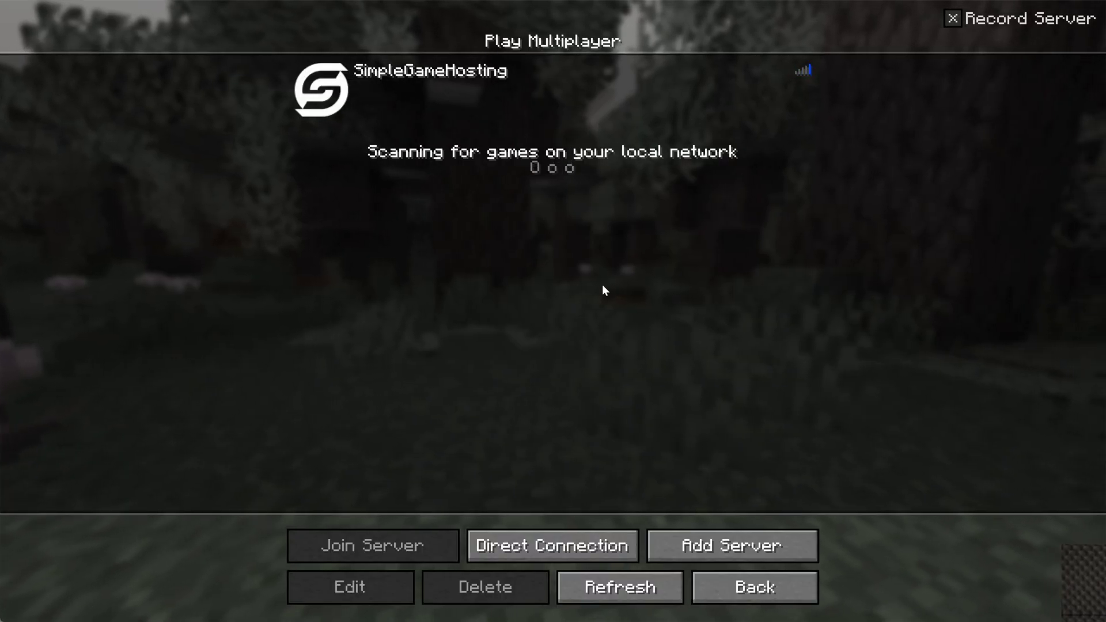
pyautogui.doubleClick(658, 103)
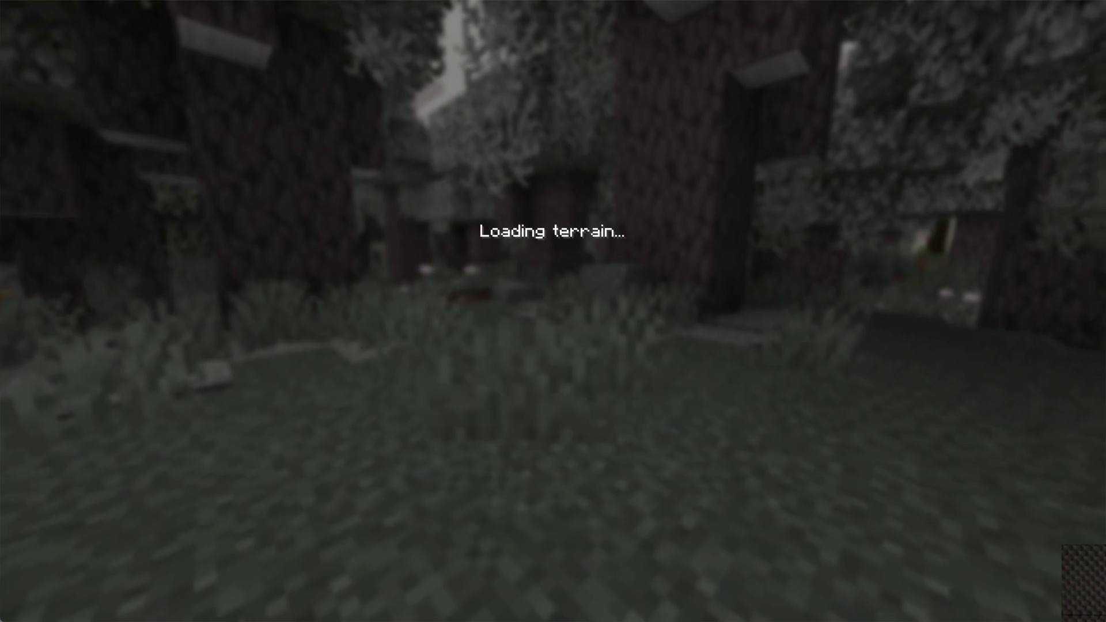
pyautogui.press('Escape')
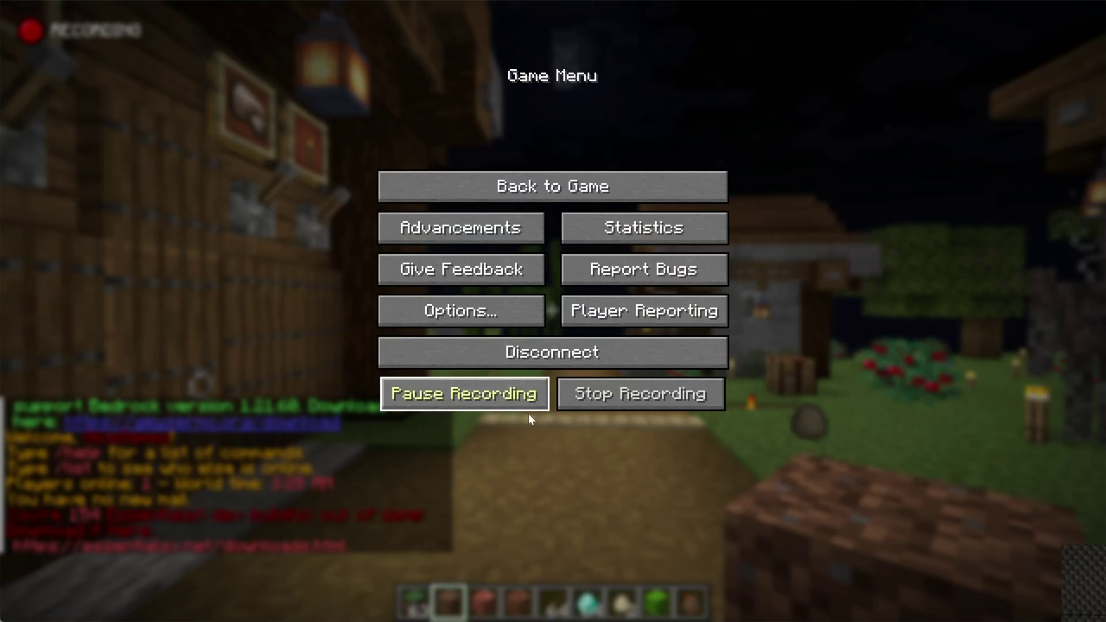
pyautogui.press('Escape')
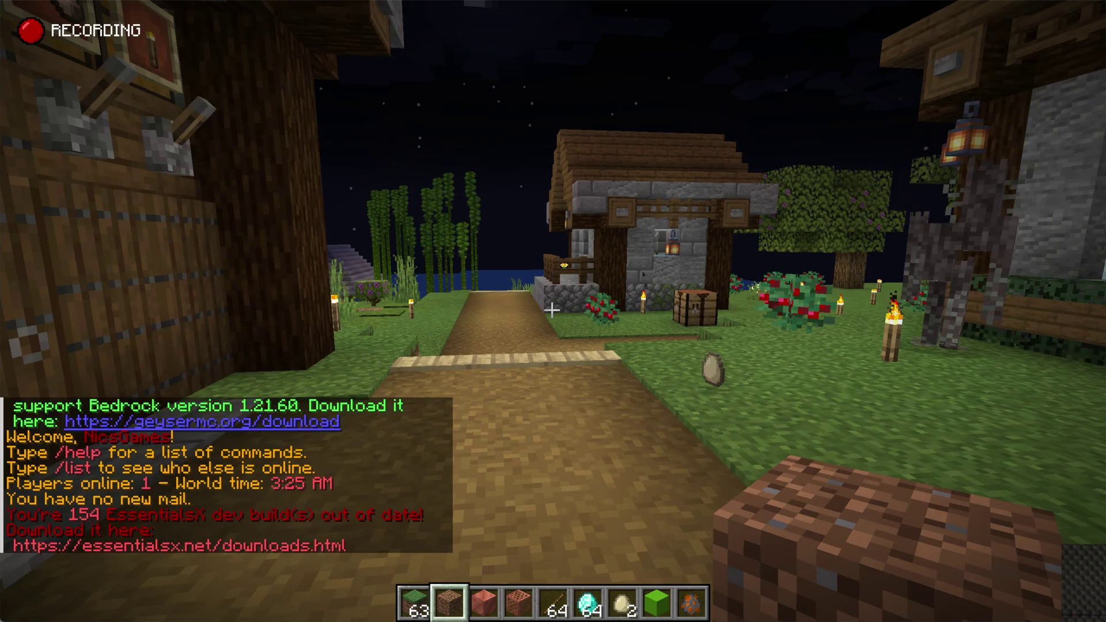
# - Walk around the village while recording, disconnect, and save the replay file under its default name before returning to the title screen
pyautogui.press('w')
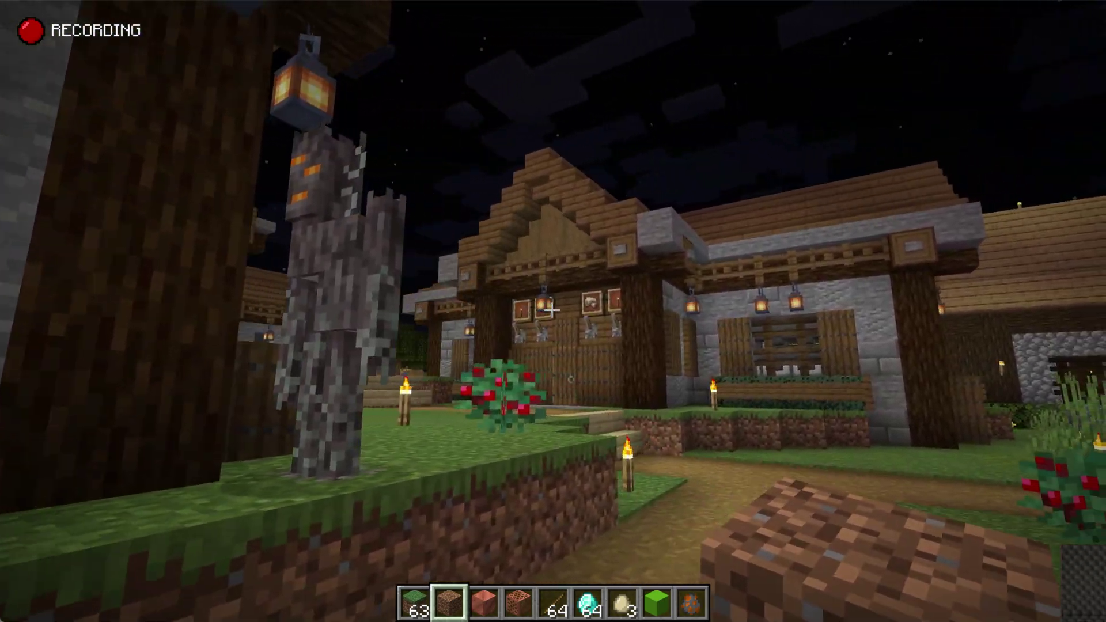
pyautogui.press('Escape')
pyautogui.click(635, 352)
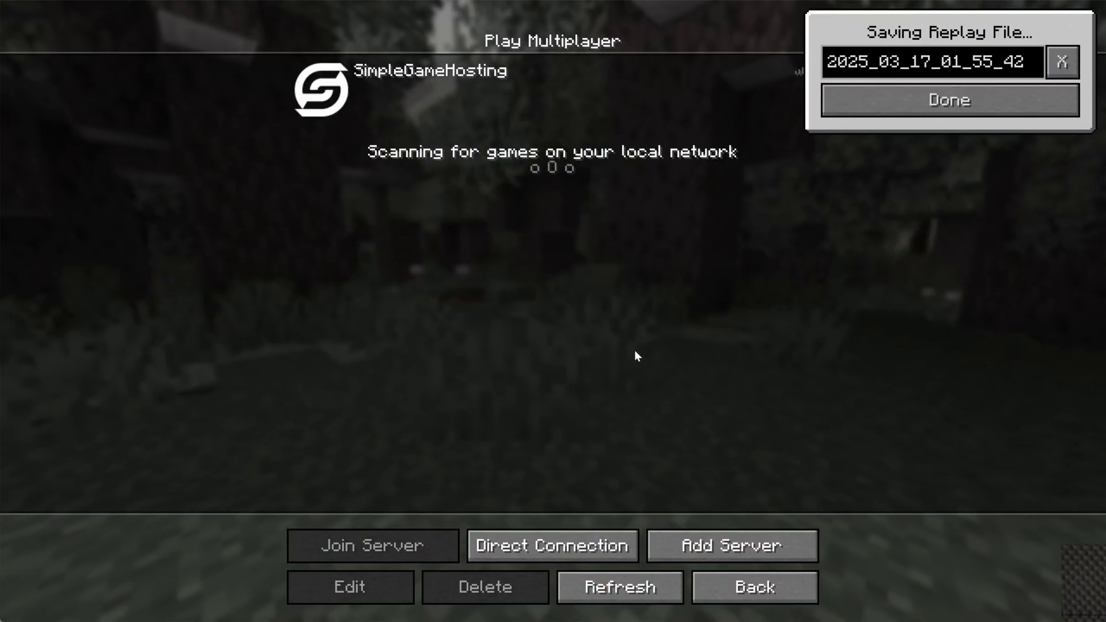
pyautogui.click(991, 93)
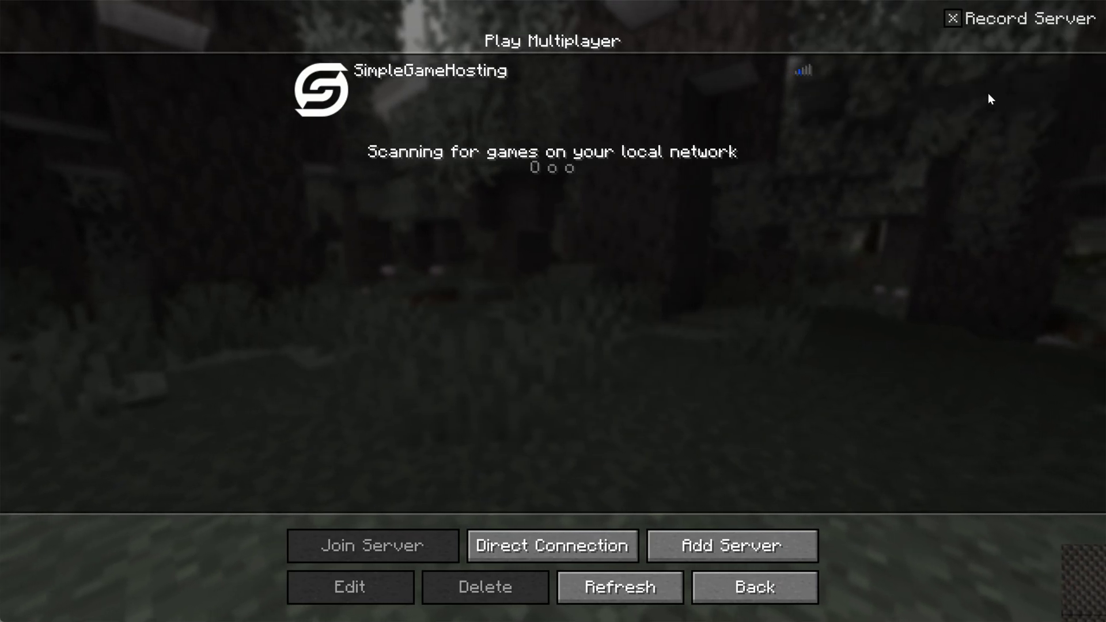
pyautogui.click(752, 595)
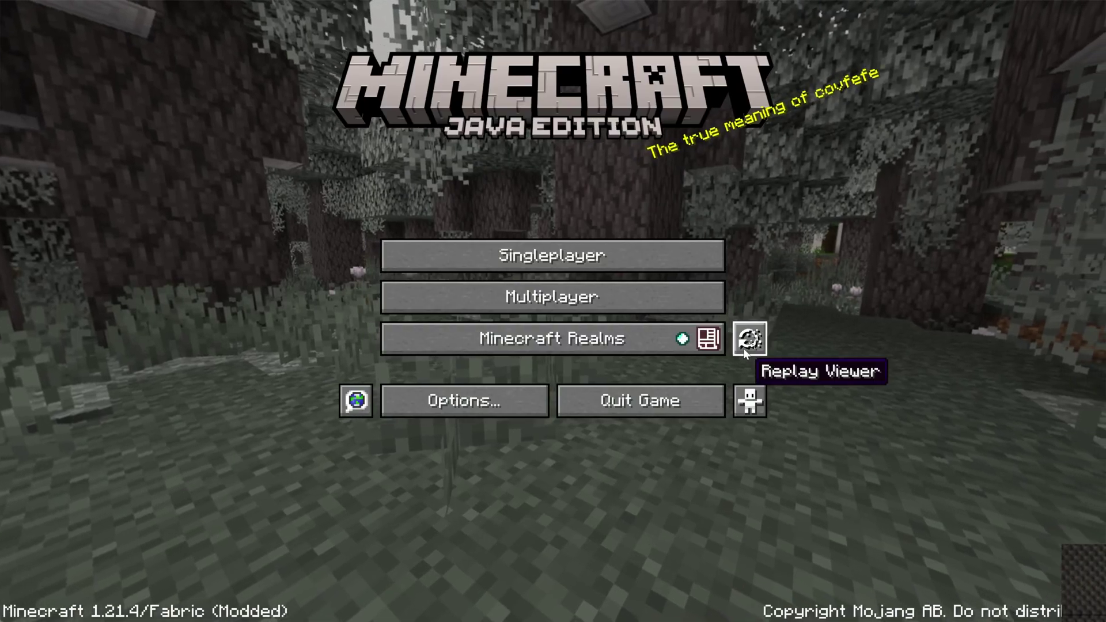
# - Load the newly saved recording in the Replay Viewer, pause it, and set playback to an earlier moment
pyautogui.click(750, 339)
pyautogui.doubleClick(448, 107)
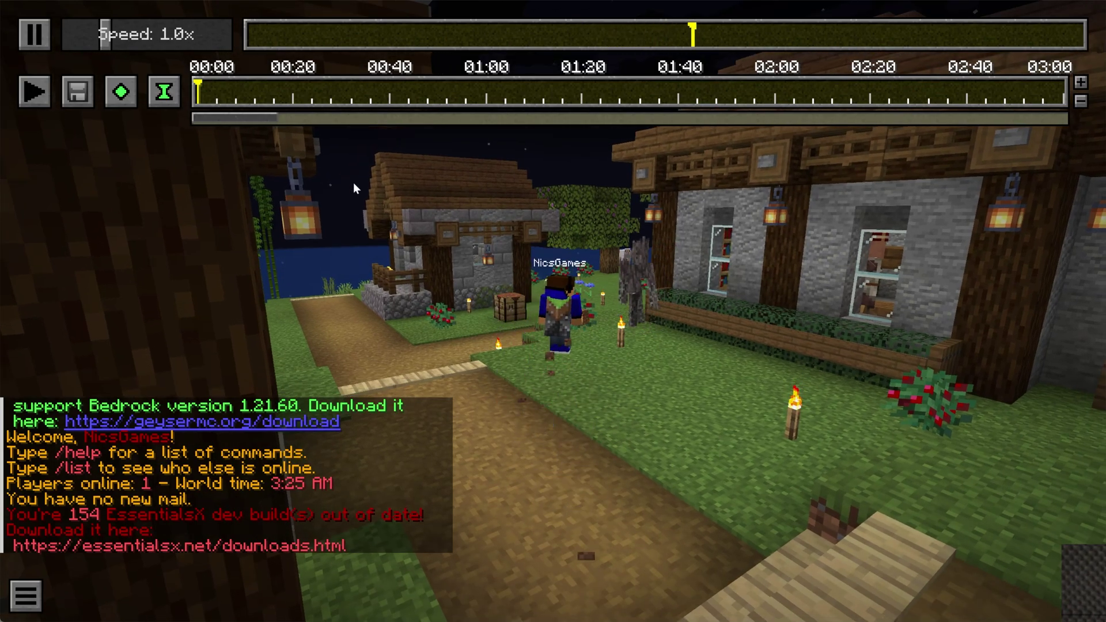
pyautogui.click(34, 34)
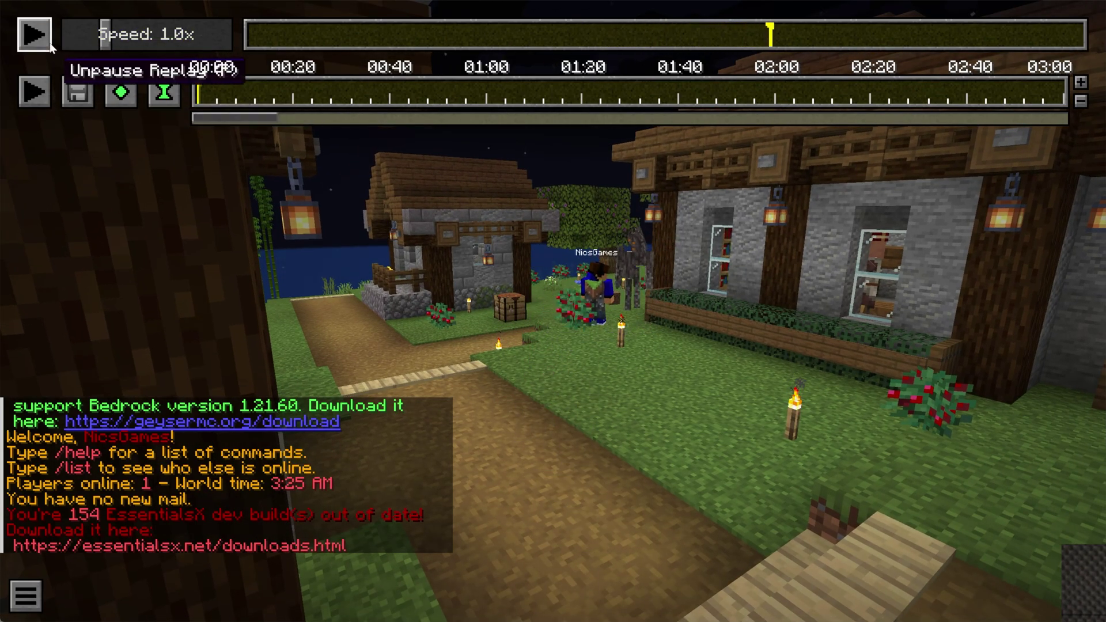
pyautogui.click(533, 36)
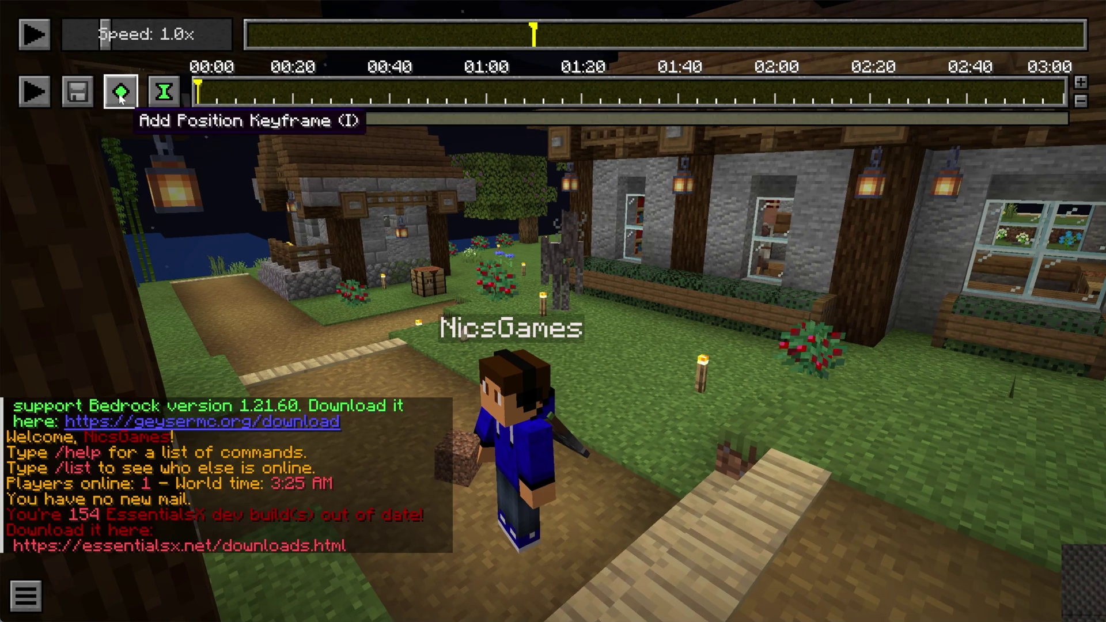
# - Create a camera path with position and time keyframes at 00:00 and about 00:12, enabling Quick Mode and flying the camera to a new viewpoint
pyautogui.click(167, 92)
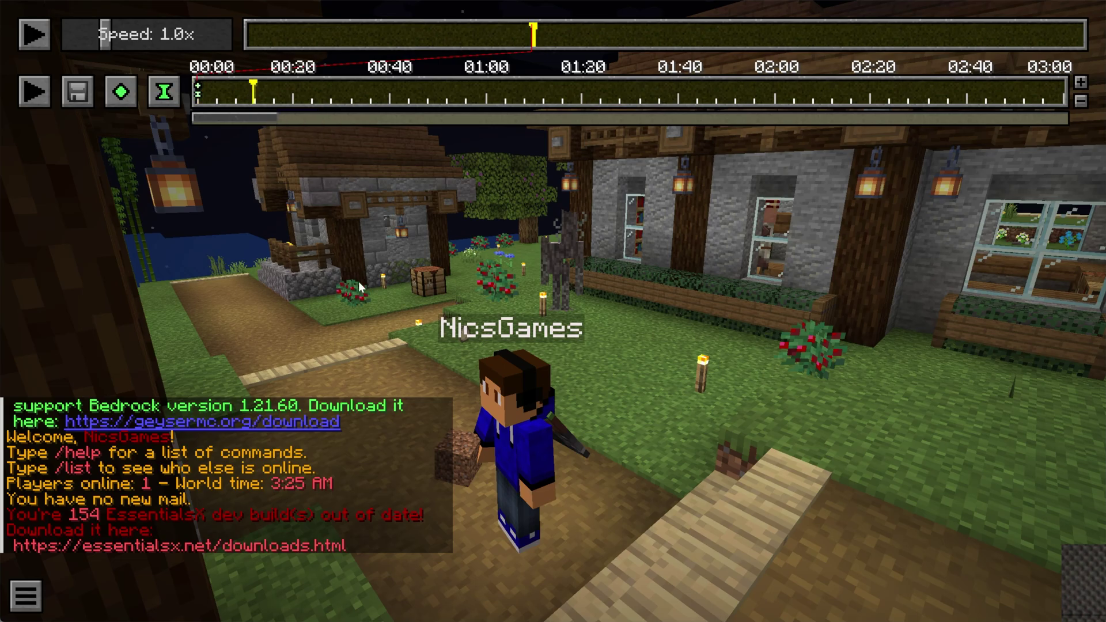
pyautogui.press('w')
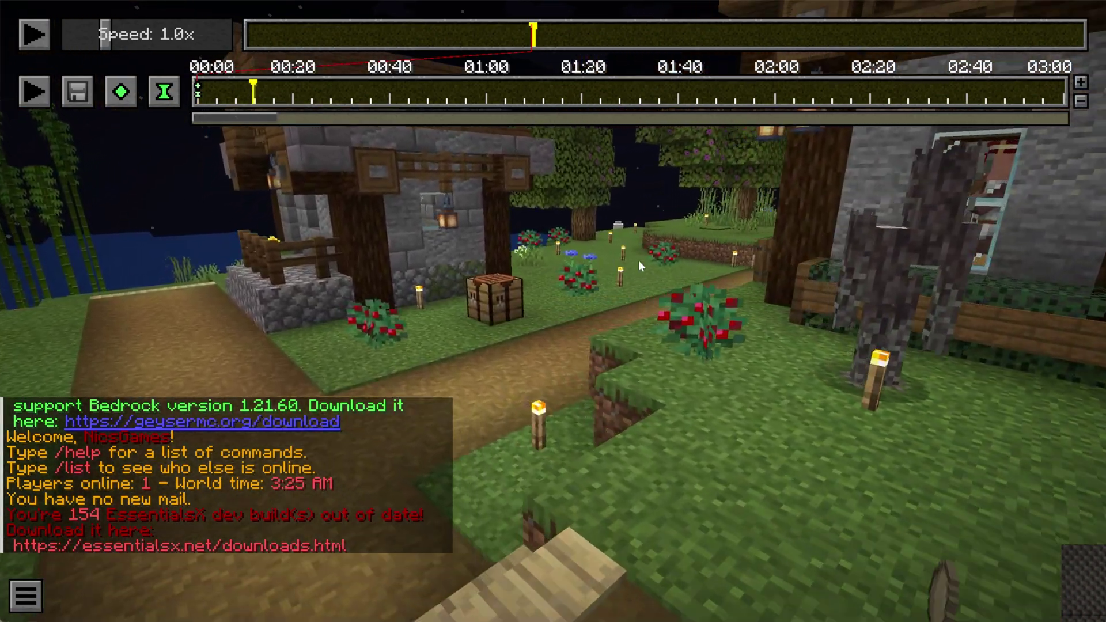
pyautogui.press('q')
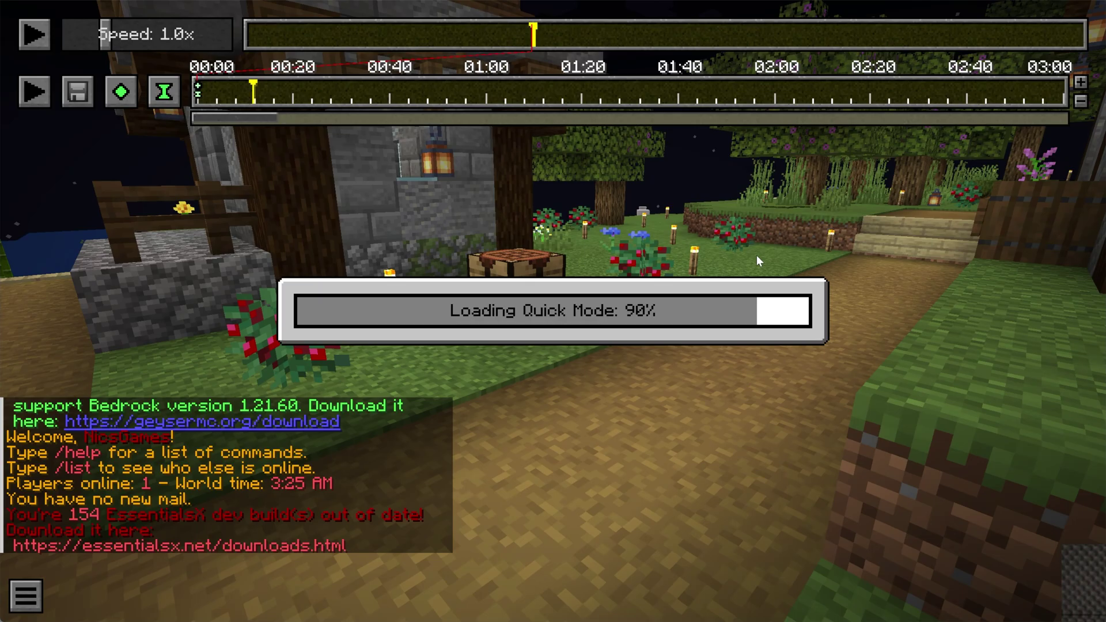
pyautogui.press('w')
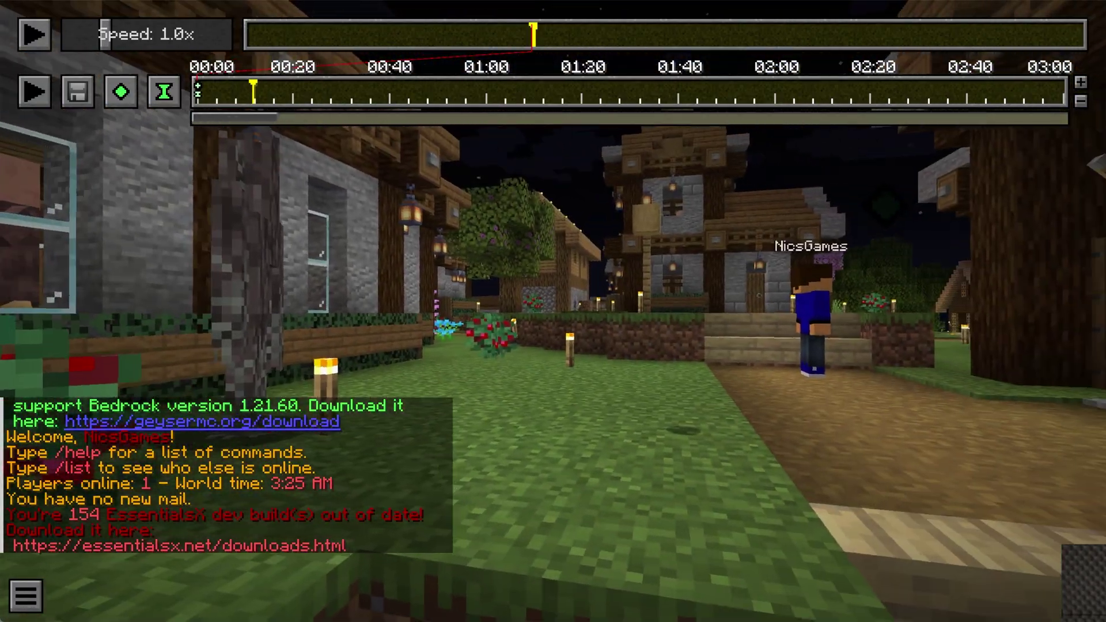
pyautogui.press('s')
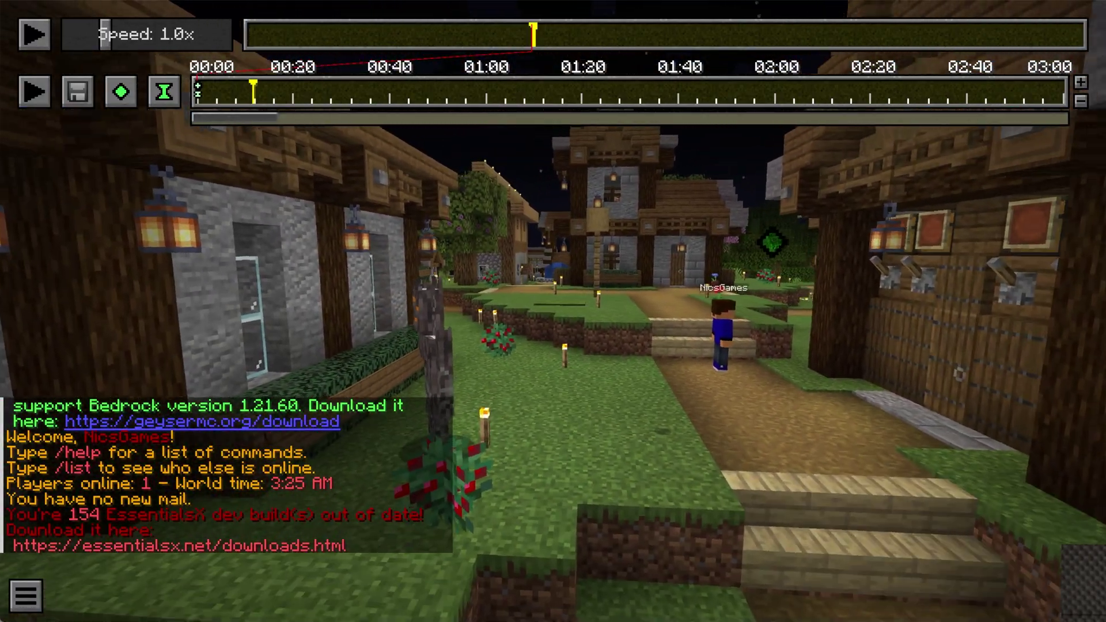
pyautogui.press('w')
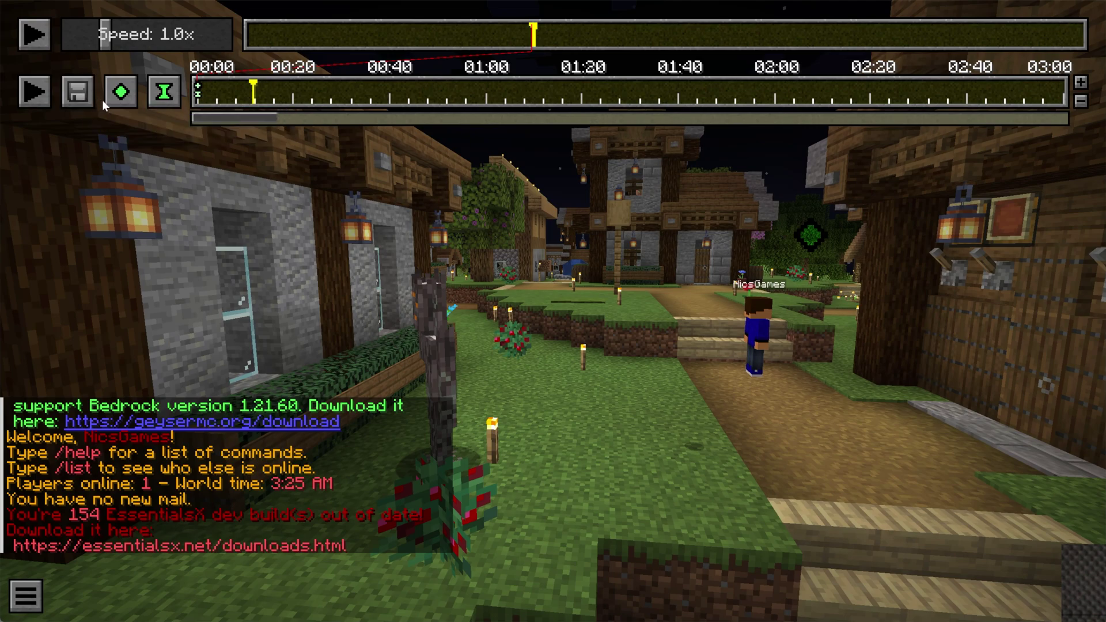
pyautogui.click(121, 92)
pyautogui.click(163, 92)
# - Render the camera path as a 1920 × 1080, 60 fps MP4 at 20 mbps, open the video folder, and close the game
pyautogui.click(81, 97)
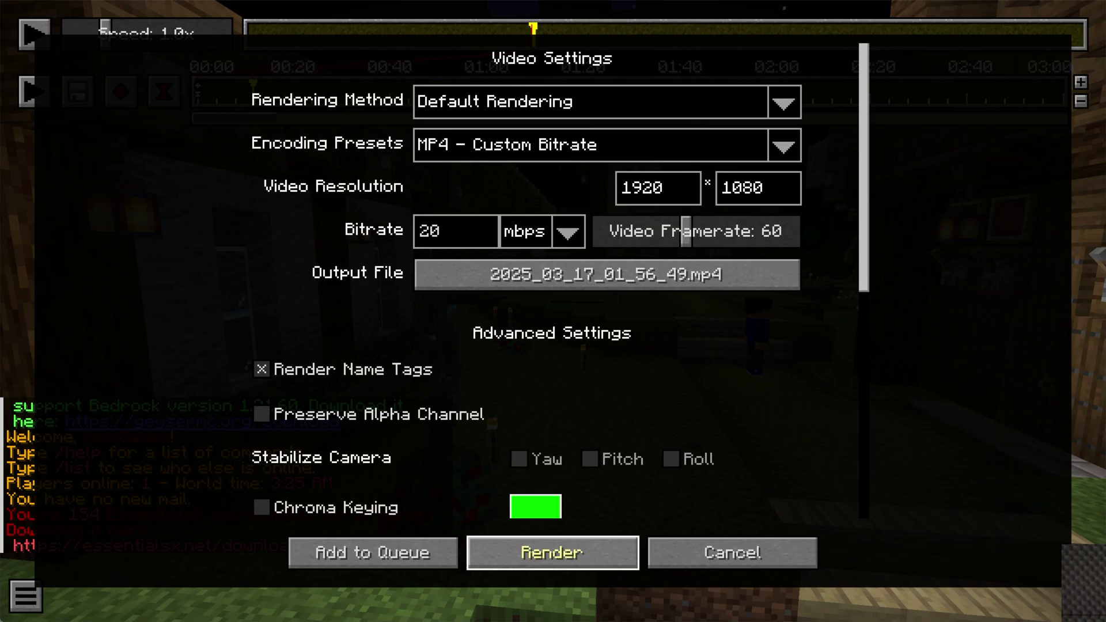
pyautogui.click(553, 553)
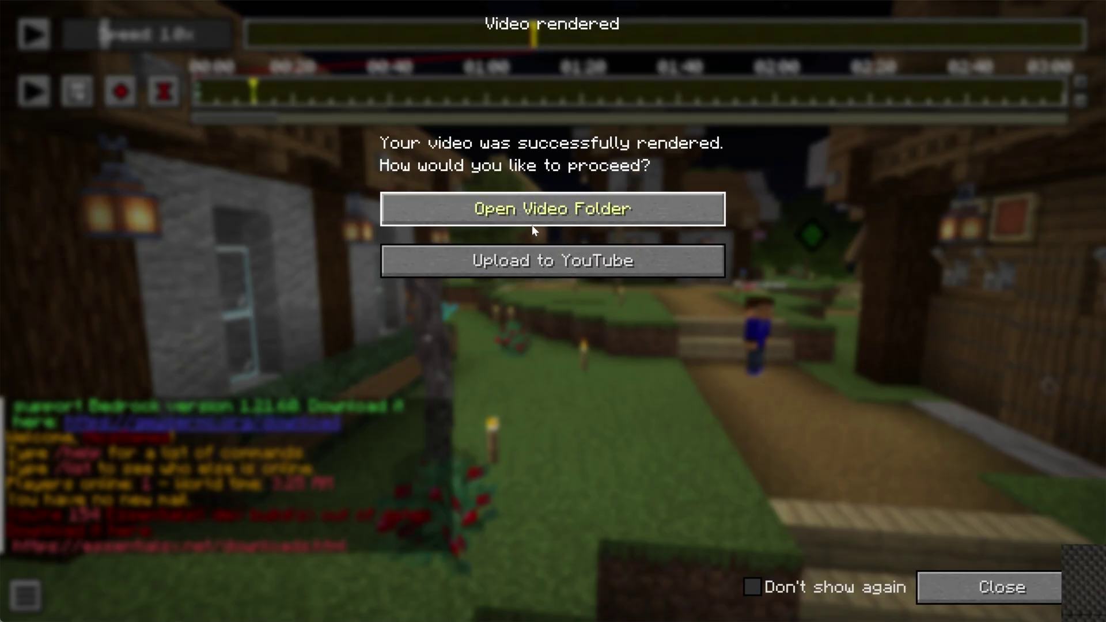
pyautogui.click(532, 228)
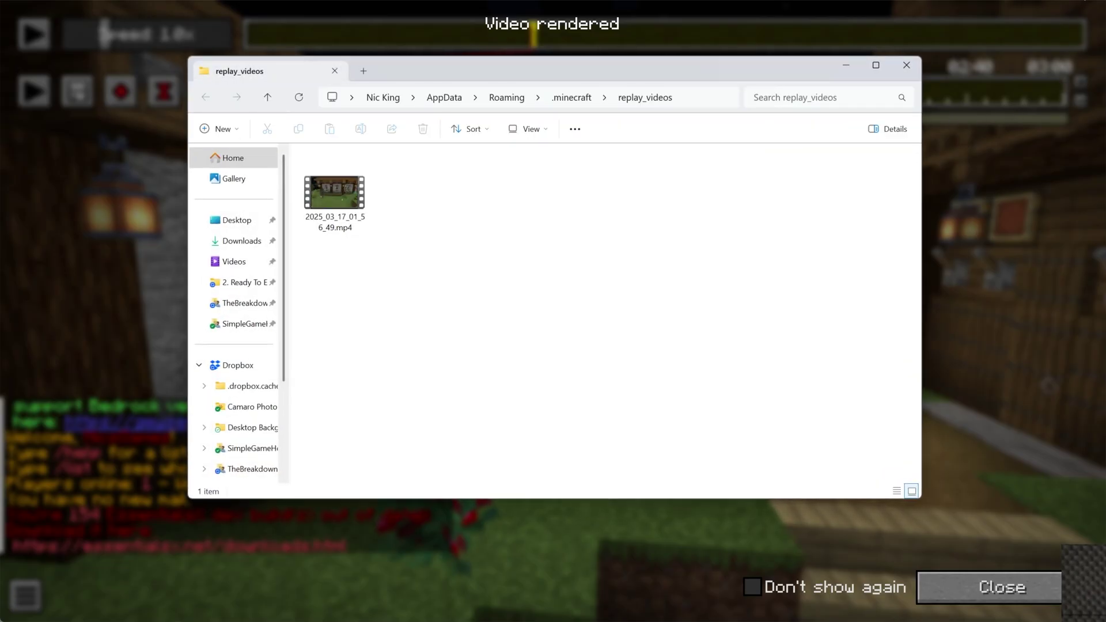
pyautogui.click(1091, 2)
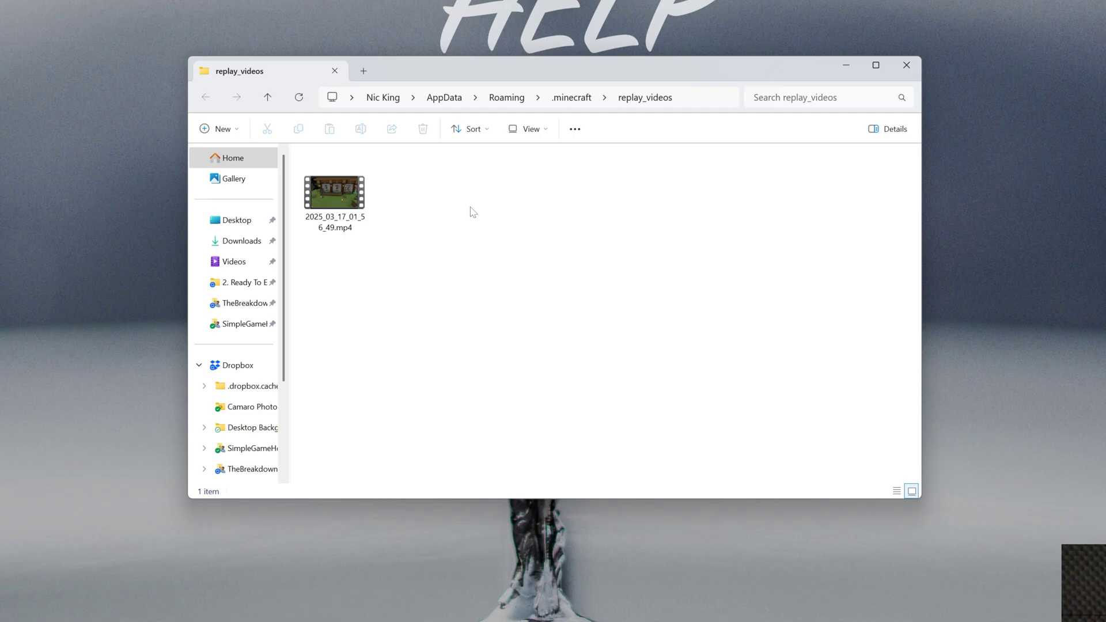
# - Play the rendered video 2025_03_17_01_56_49.mp4, skip ahead to 0:00:09, and close the player and the replay_videos folder
pyautogui.doubleClick(334, 196)
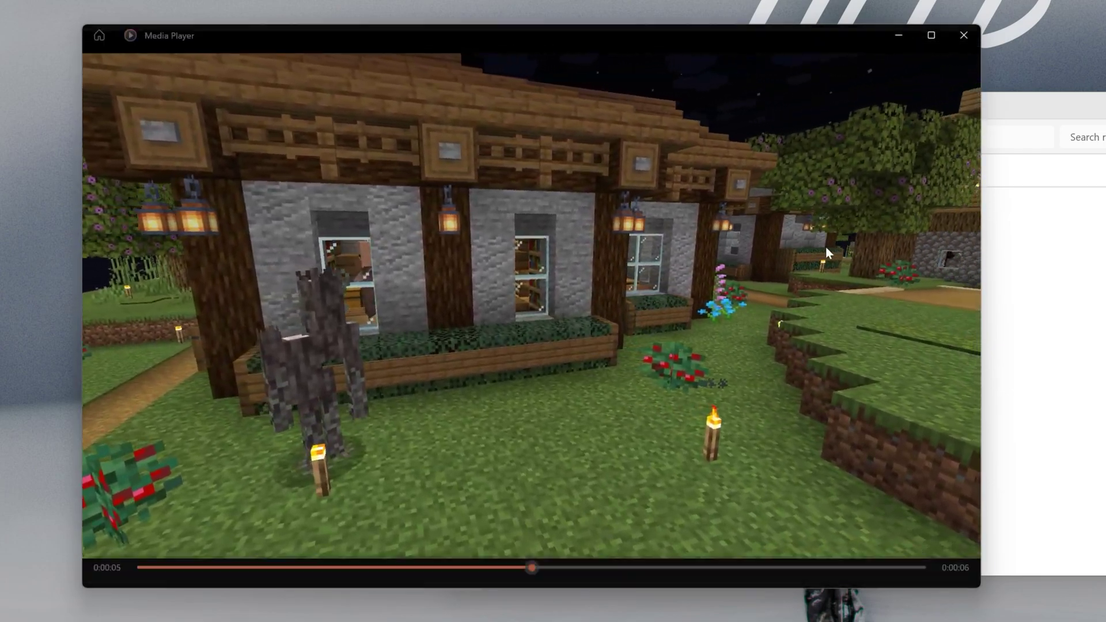
pyautogui.click(935, 153)
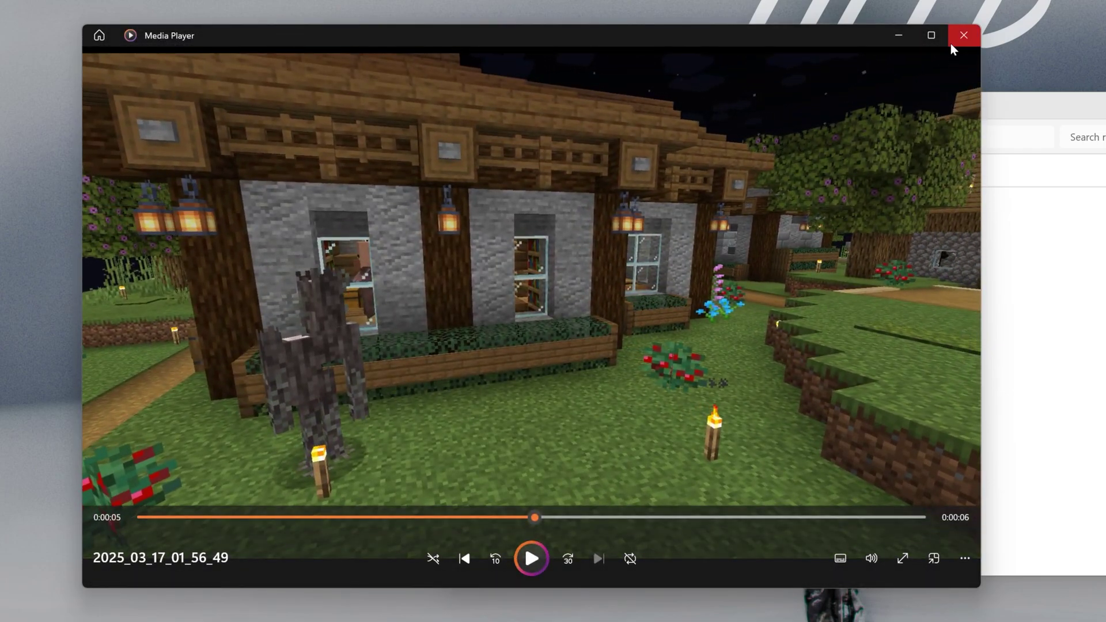
pyautogui.click(734, 518)
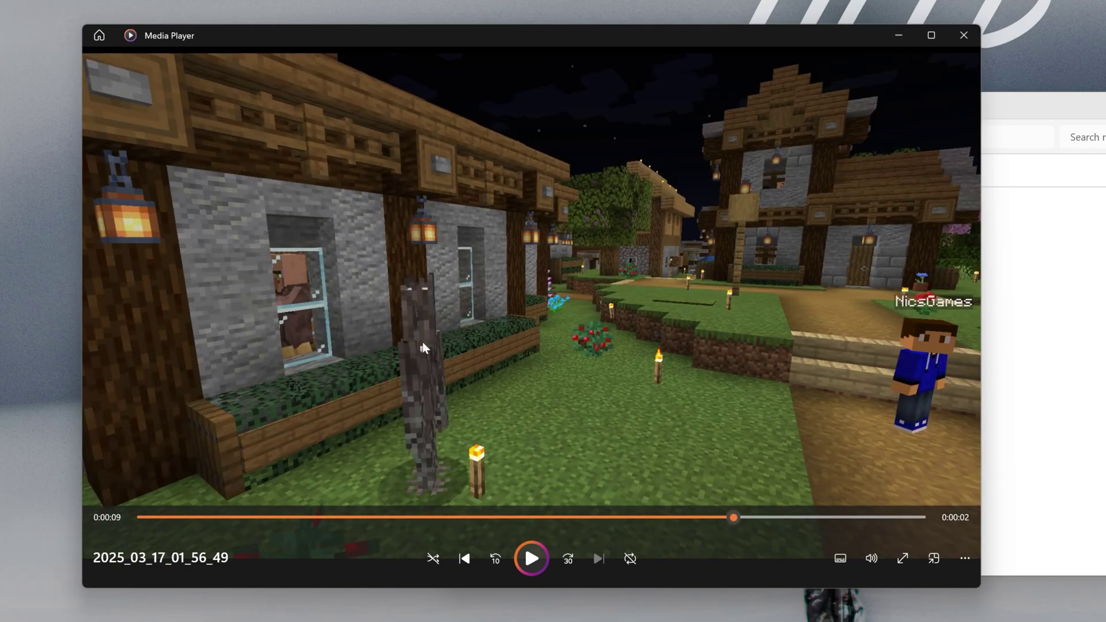
pyautogui.click(972, 45)
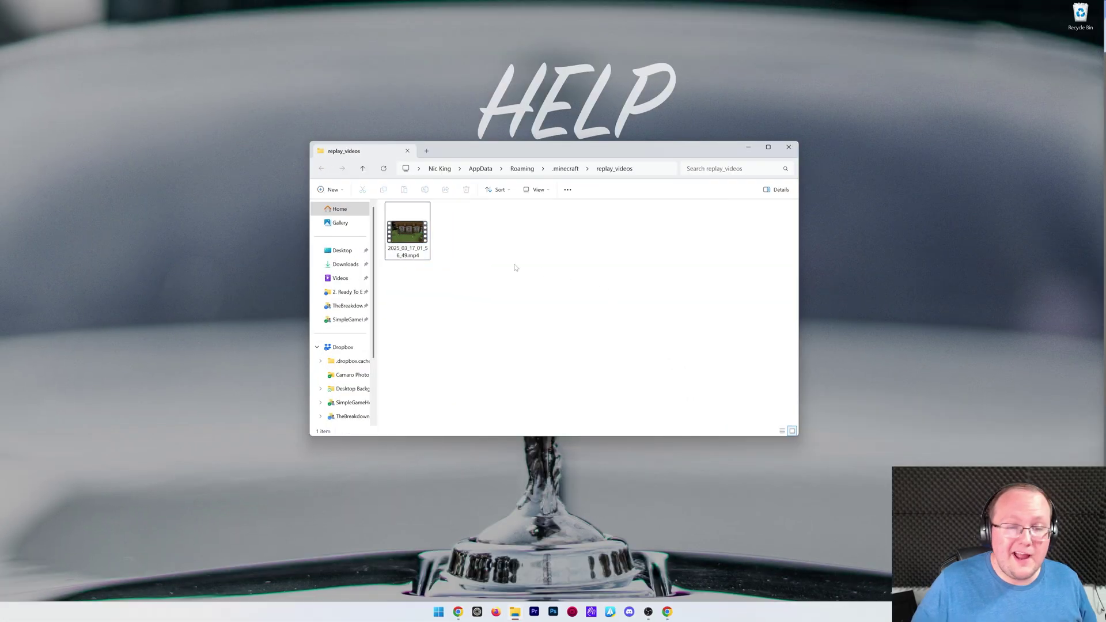
pyautogui.click(789, 147)
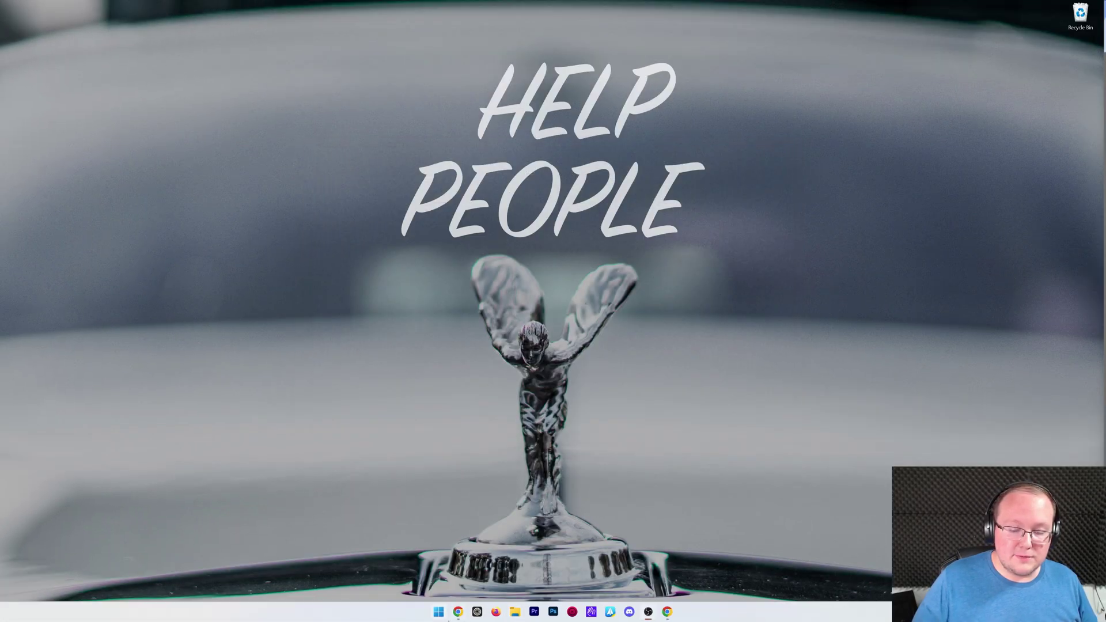
# - Reopen the Minecraft Launcher and open the Fabric installation's .minecraft folder from the installations
pyautogui.click(439, 613)
pyautogui.click(573, 389)
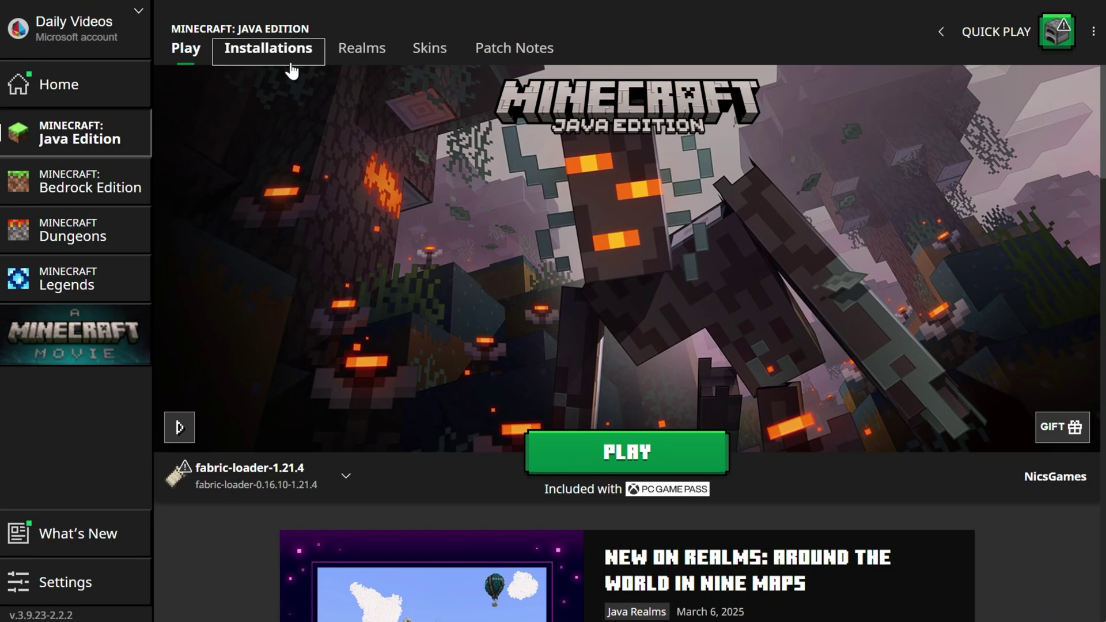
pyautogui.click(407, 179)
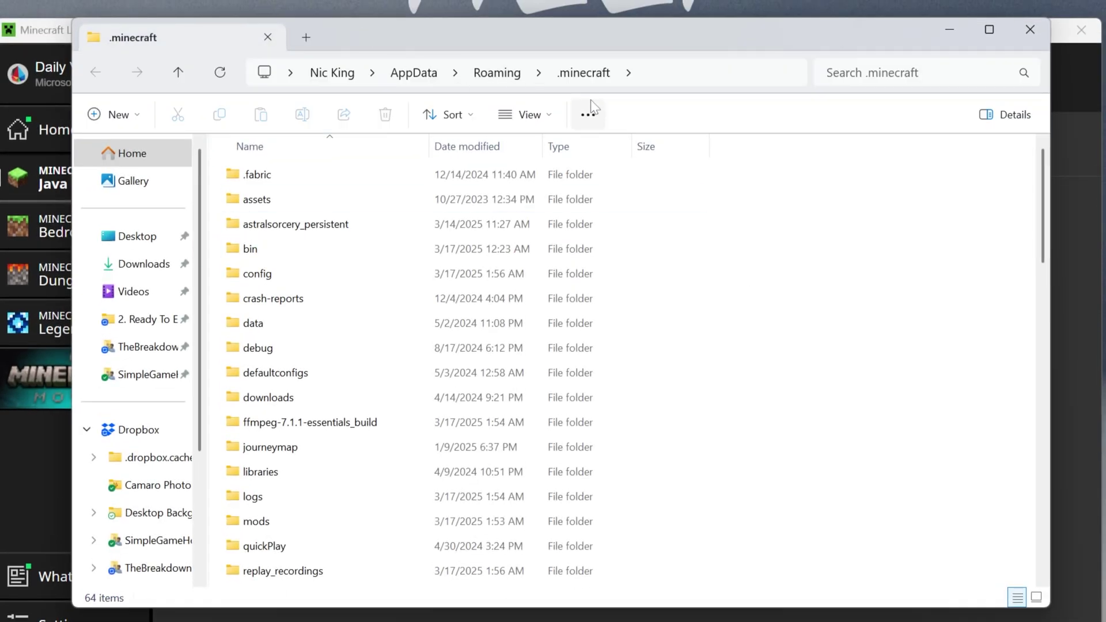
# - Show the .minecraft folder's full path, view the contents of its replay_recordings folder, and return to .minecraft
pyautogui.click(576, 80)
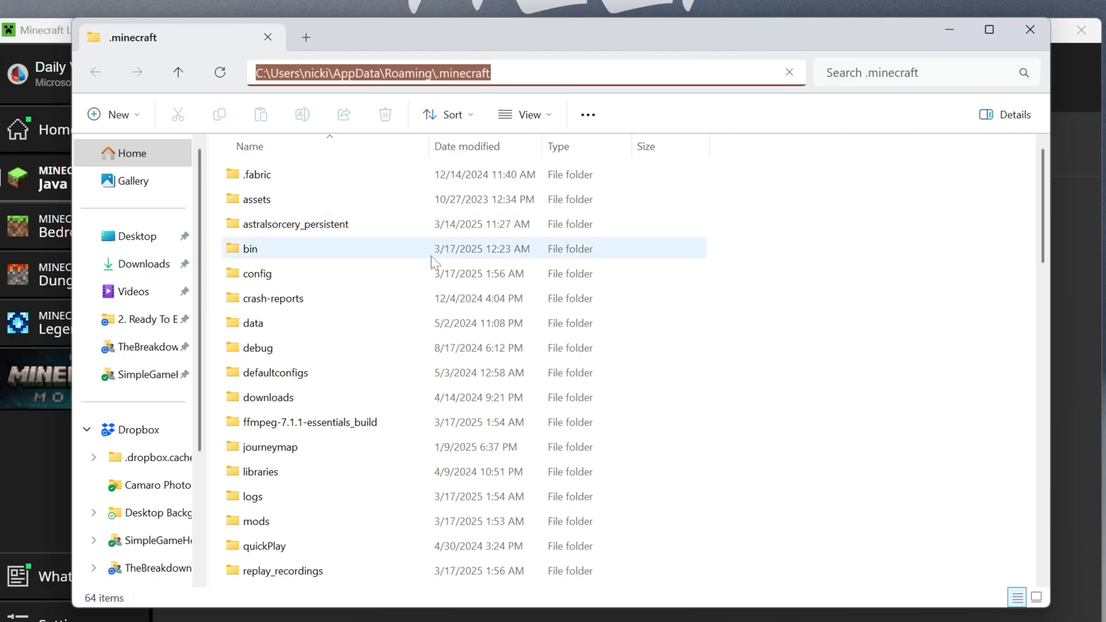
pyautogui.scroll(-3, 403, 343)
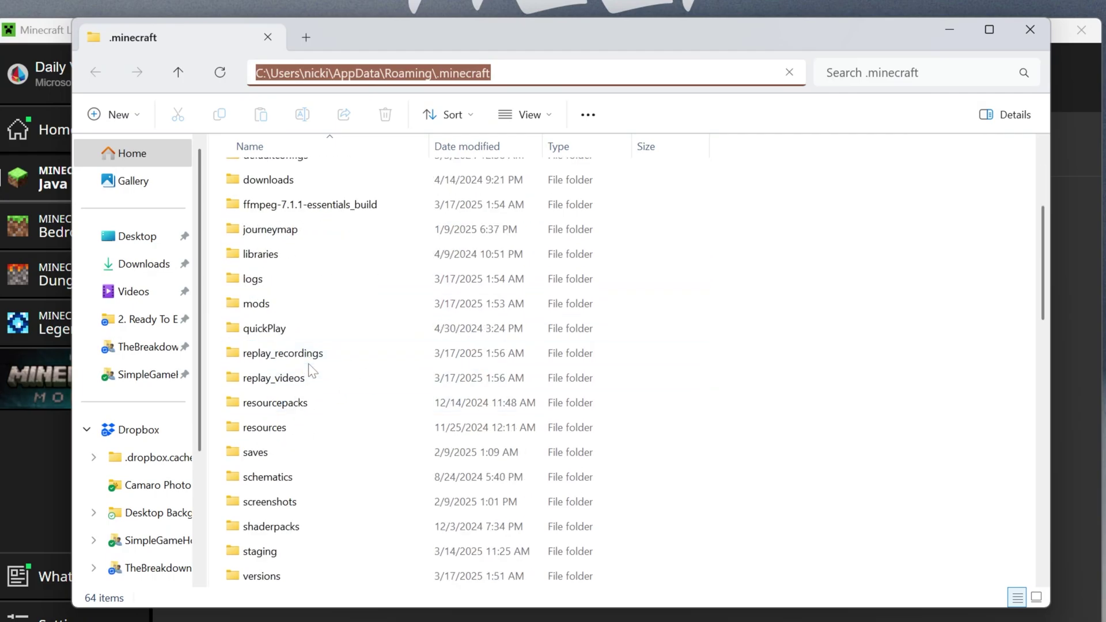
pyautogui.doubleClick(310, 363)
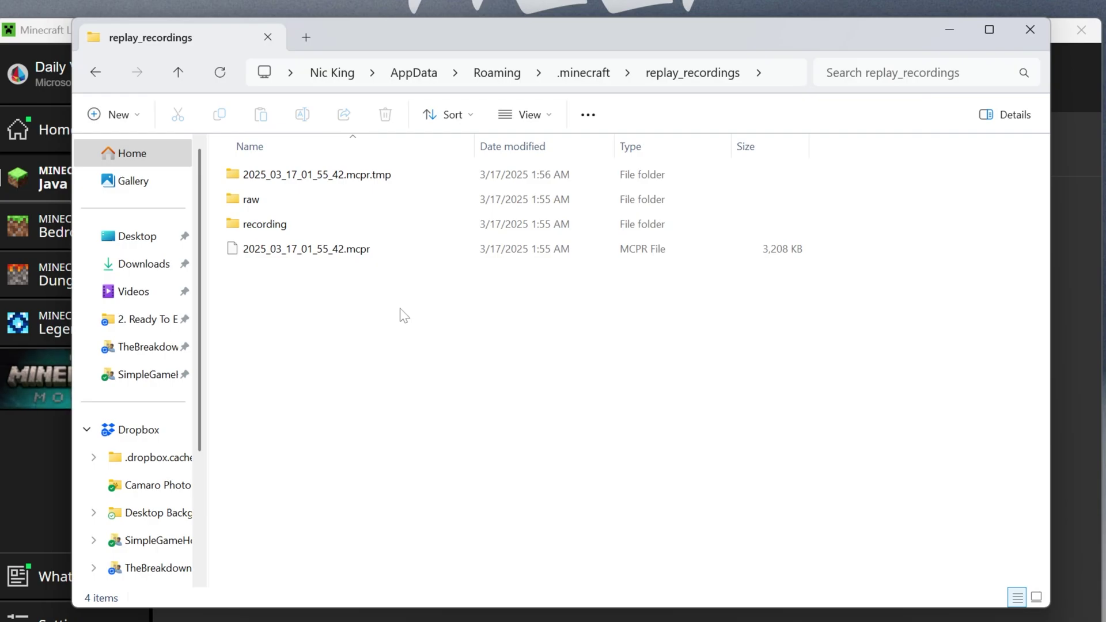
pyautogui.hotkey('alt', 'Left')
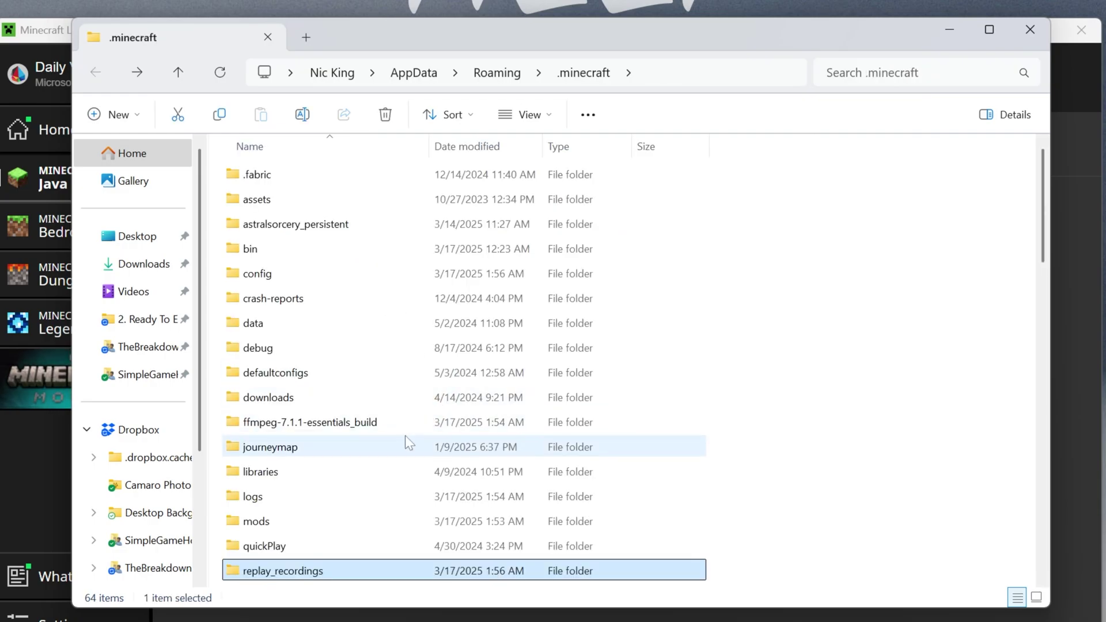
# - Open the replay_videos folder in .minecraft to view the rendered video file, and close the folder window
pyautogui.scroll(-1, 405, 436)
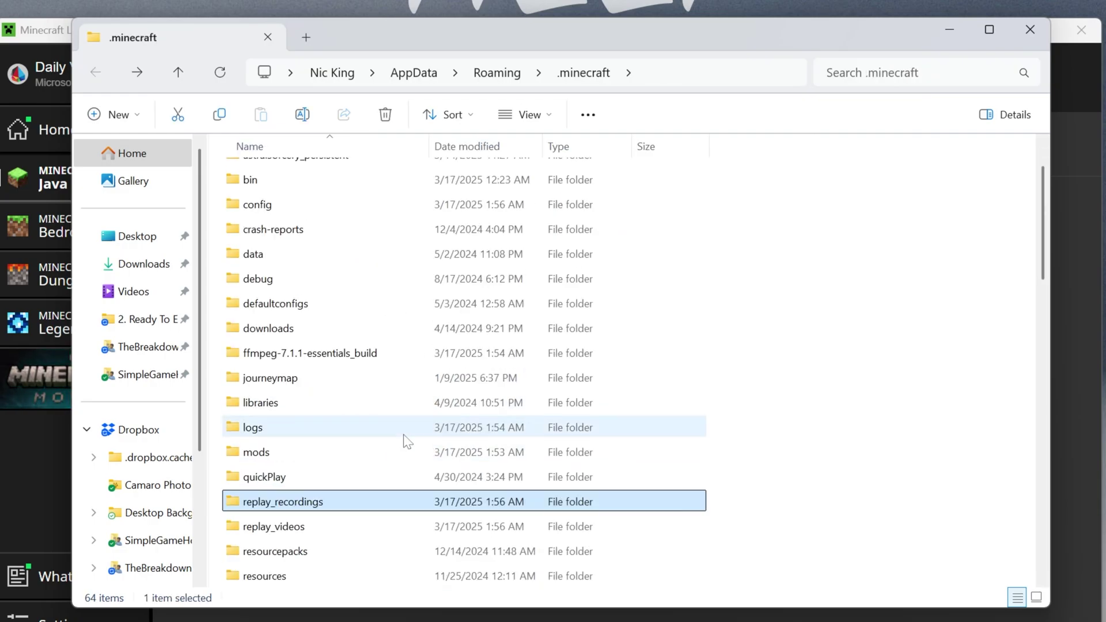
pyautogui.doubleClick(310, 530)
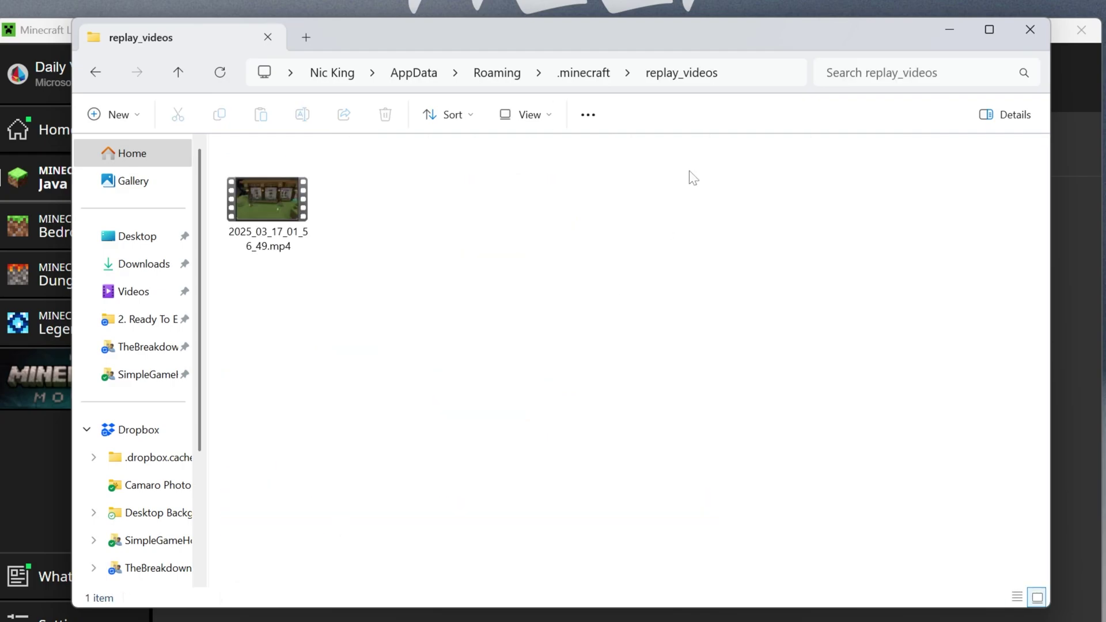
pyautogui.click(1030, 30)
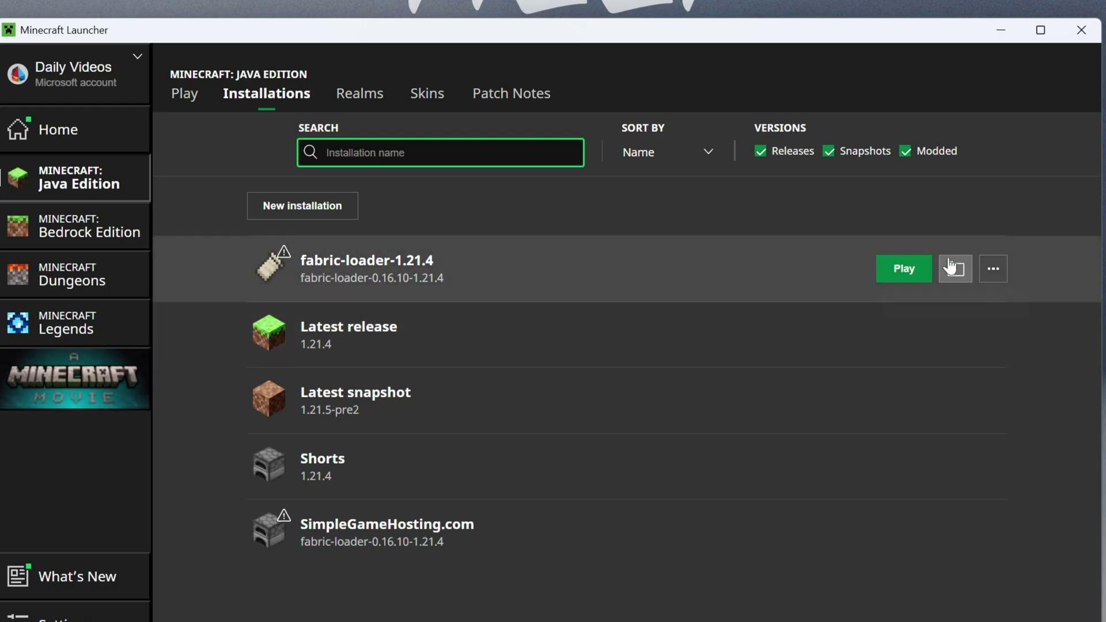
# - Reopen the fabric-loader-1.21.4 installation's folder, play 2025_03_17_01_56_49.mp4 from replay_videos, and move the player window over the launcher
pyautogui.click(954, 266)
pyautogui.scroll(-4, 403, 496)
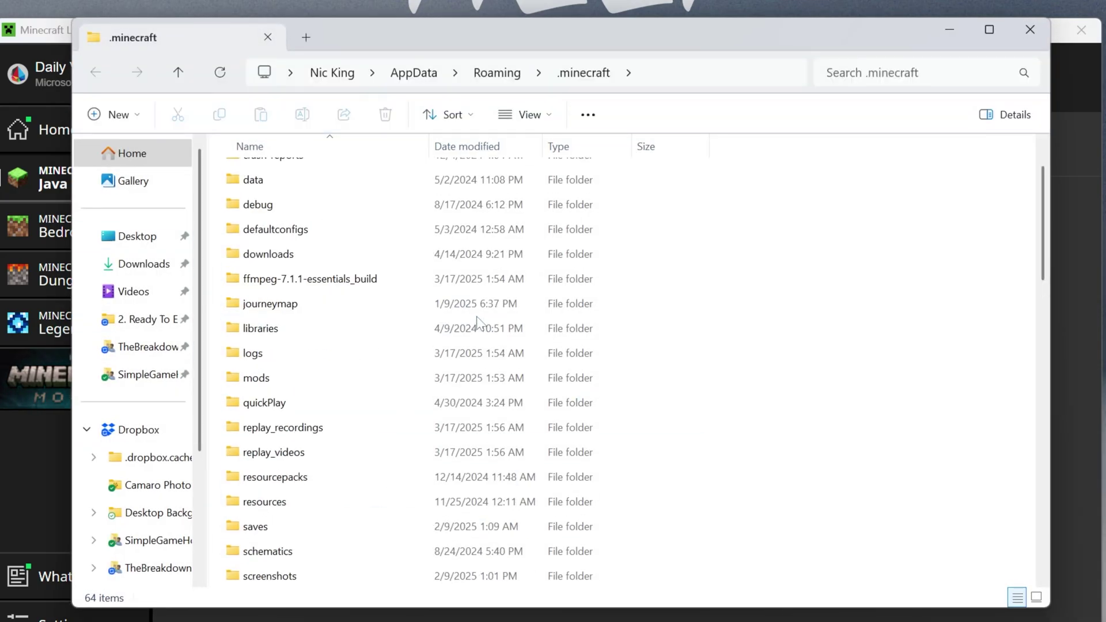
pyautogui.scroll(-4, 415, 497)
pyautogui.scroll(4, 365, 410)
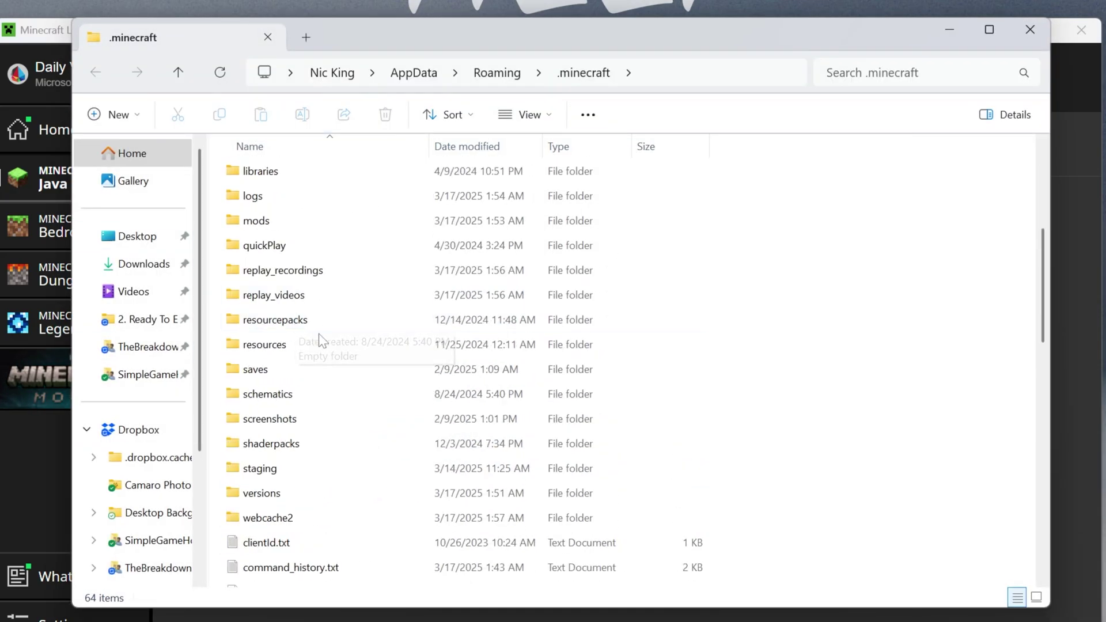
pyautogui.click(322, 303)
pyautogui.doubleClick(323, 302)
pyautogui.doubleClick(291, 237)
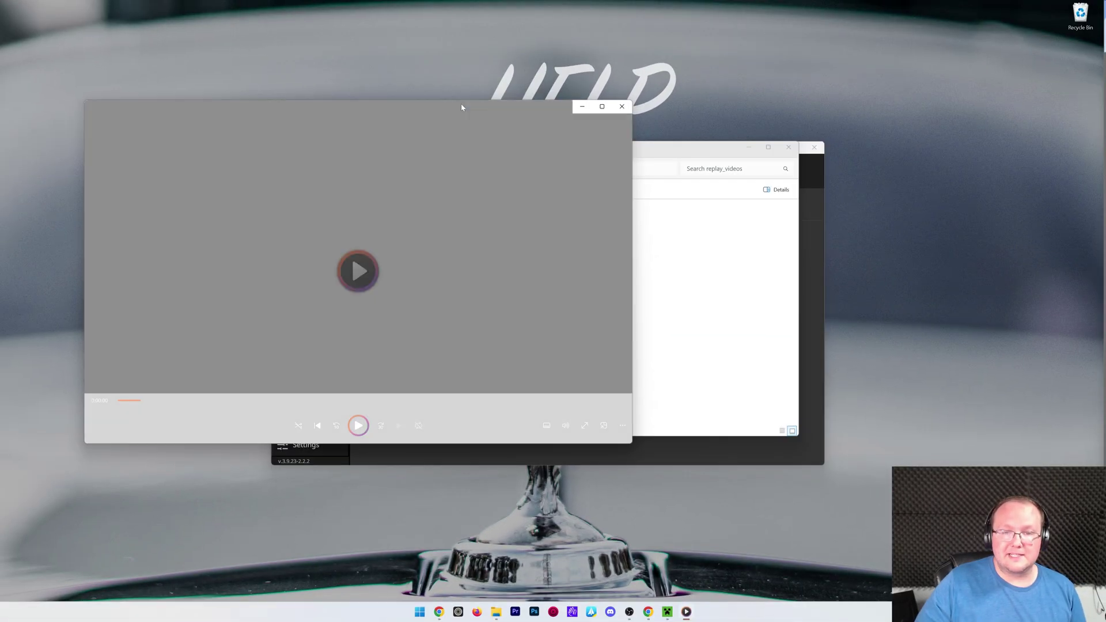
pyautogui.moveTo(461, 107); pyautogui.dragTo(645, 143)
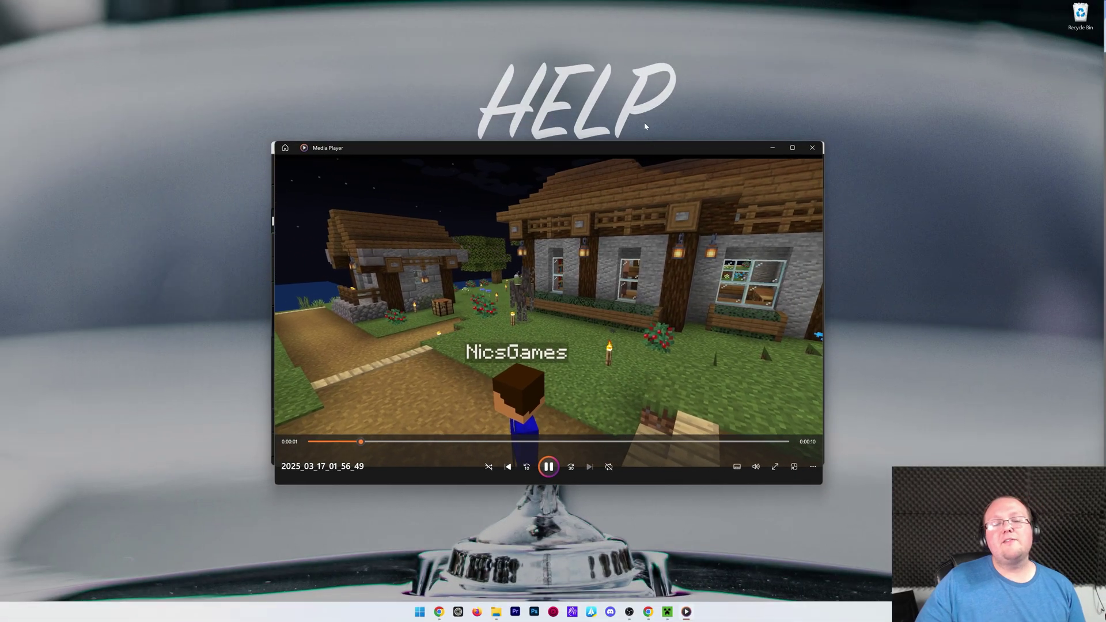